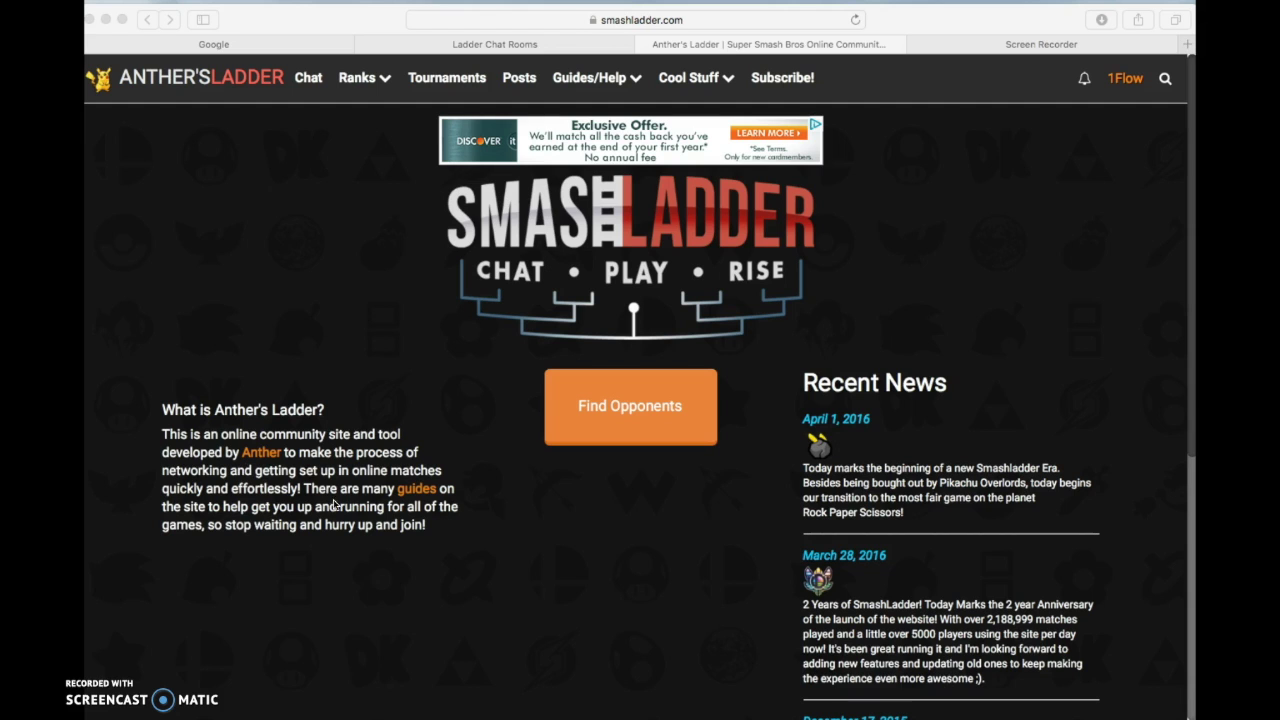
Open Anther's Ladder Find Opponents chat rooms, then close both Ladder tabs to return to Google.
click(585, 401)
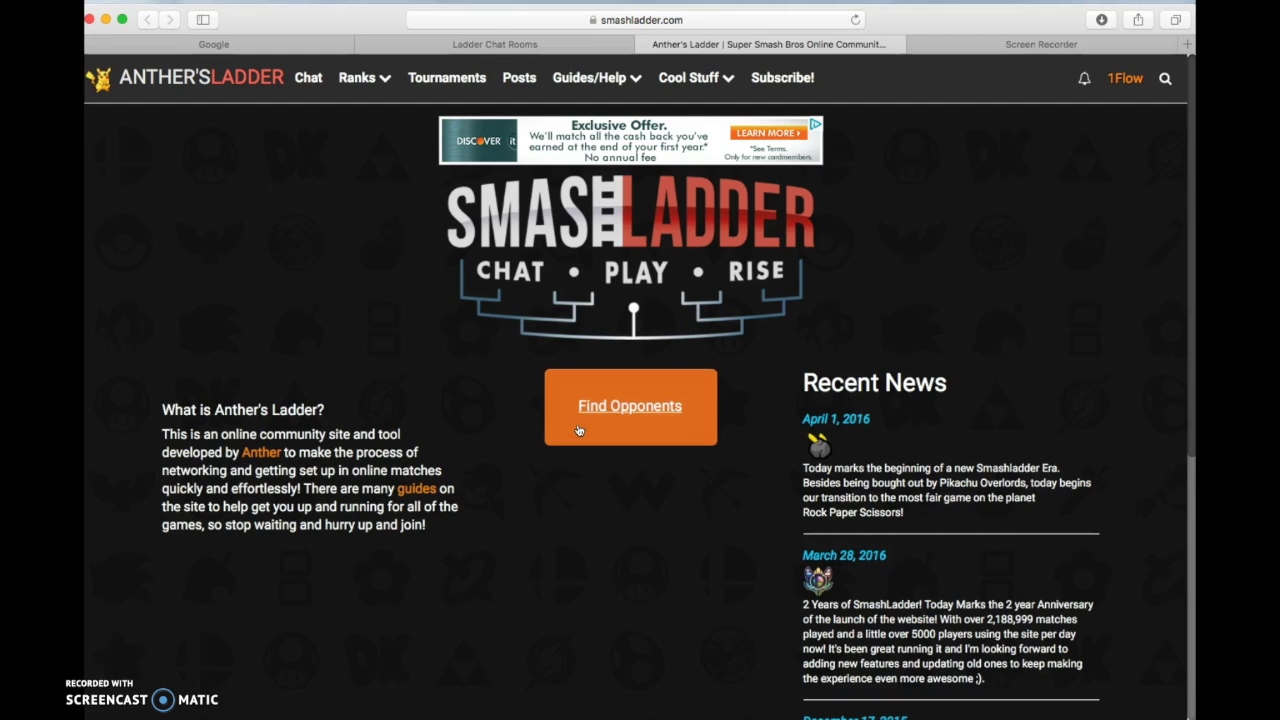
click(580, 431)
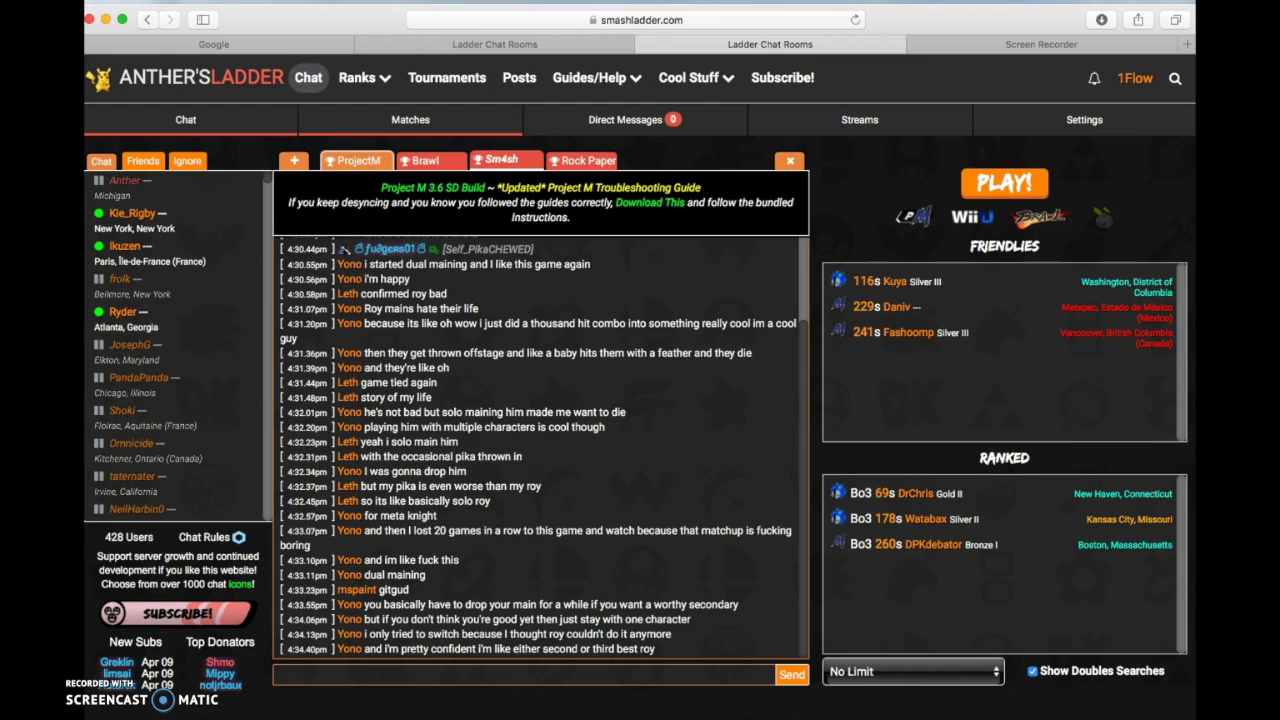
key(super+w)
key(super+w)
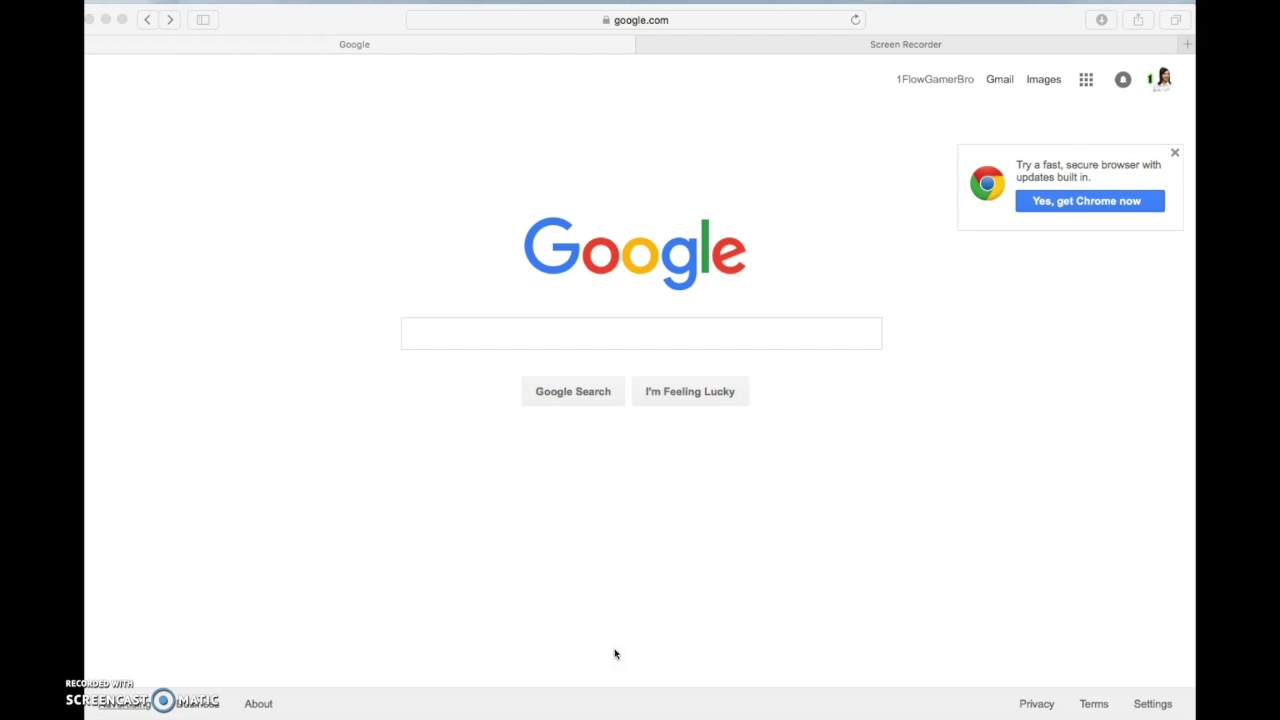
Dismiss the Chrome popup, search Google for 'dolphin emulator', and open the official dolphin-emu.org site.
click(1175, 153)
click(1175, 153)
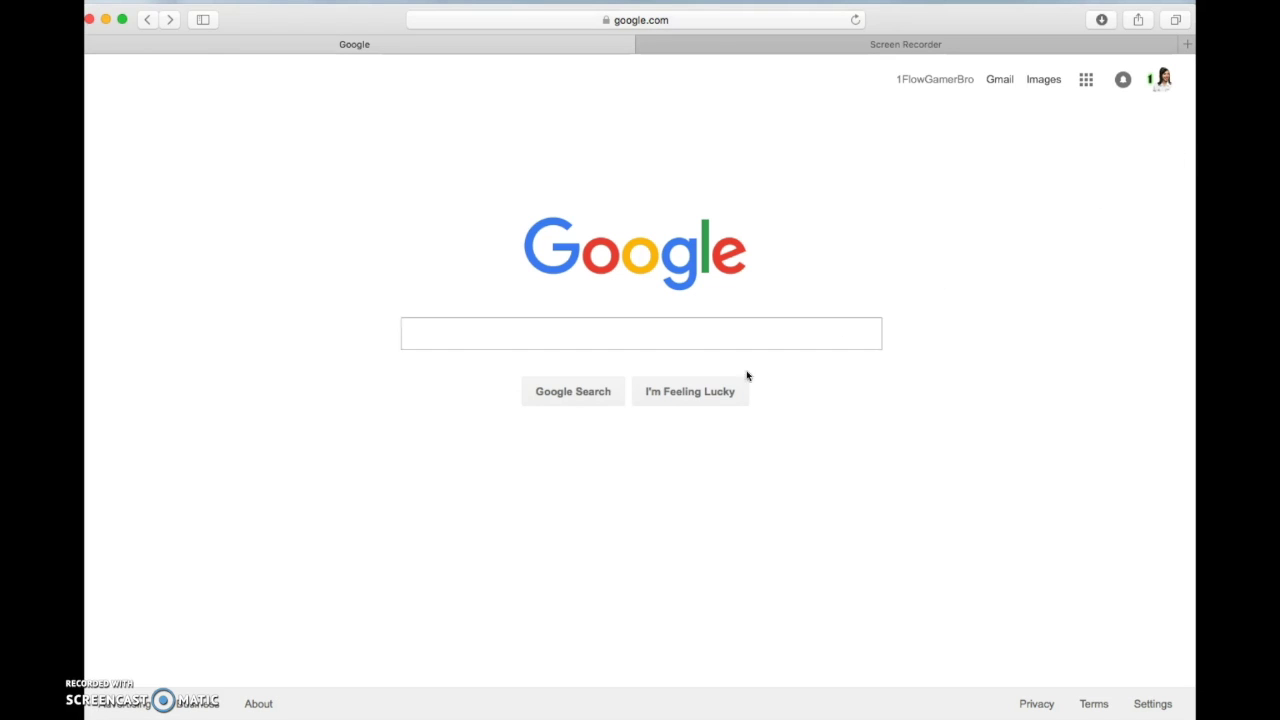
click(567, 338)
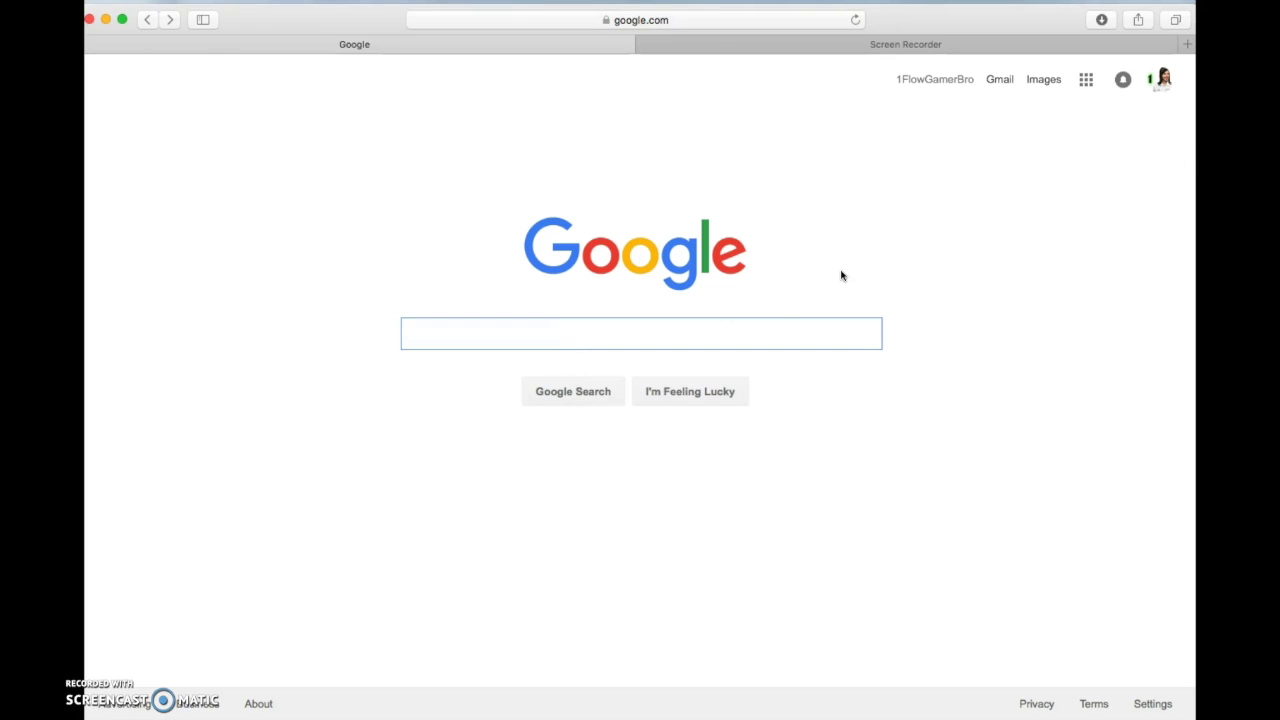
text(dolphi)
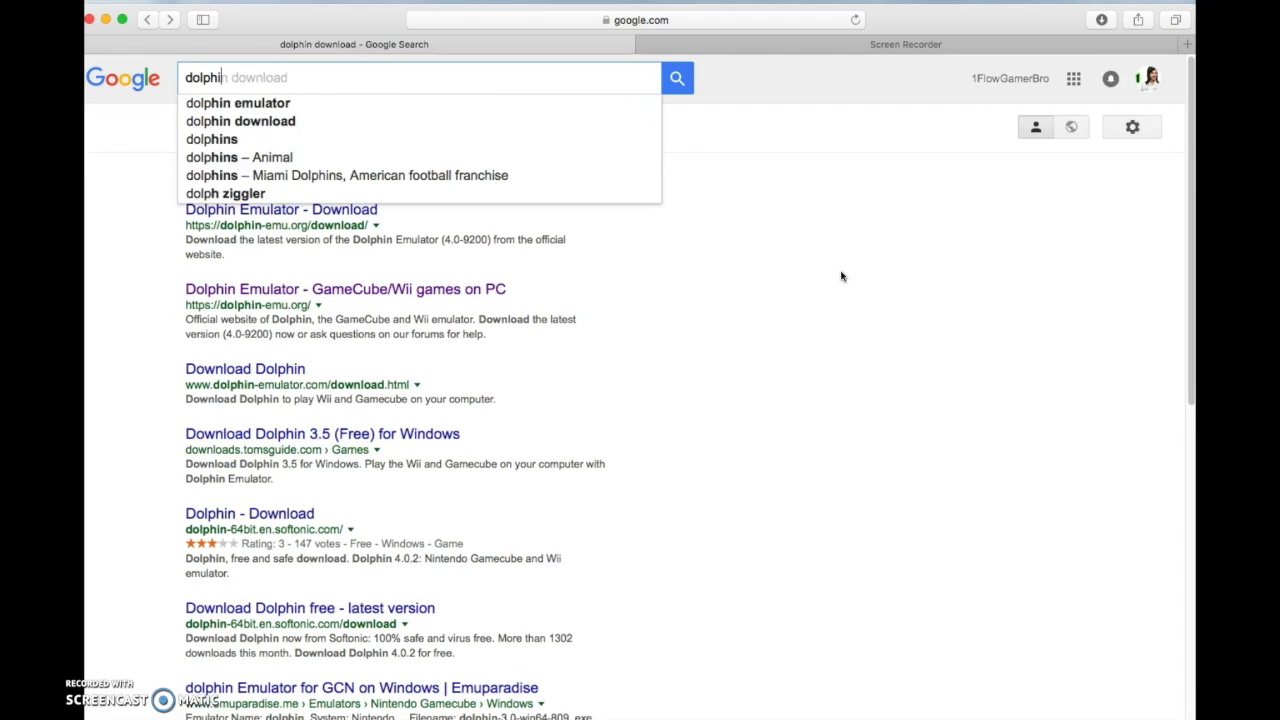
text(n emulator)
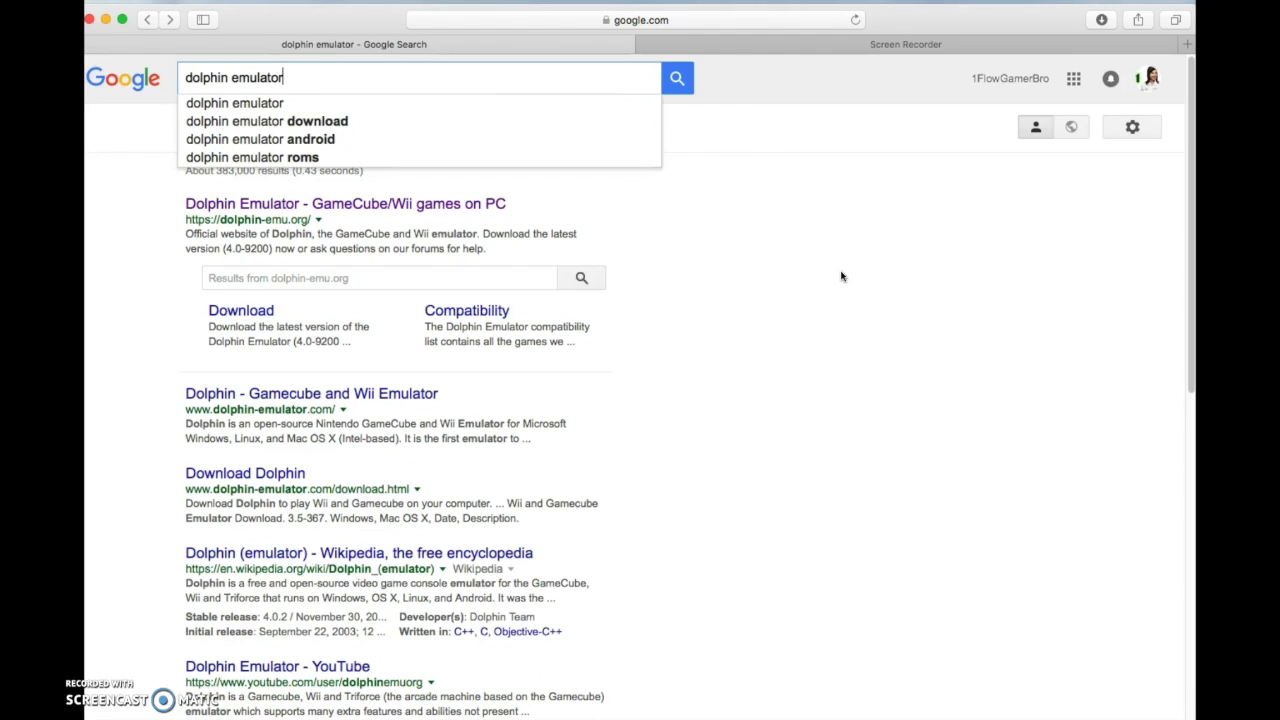
key(Return)
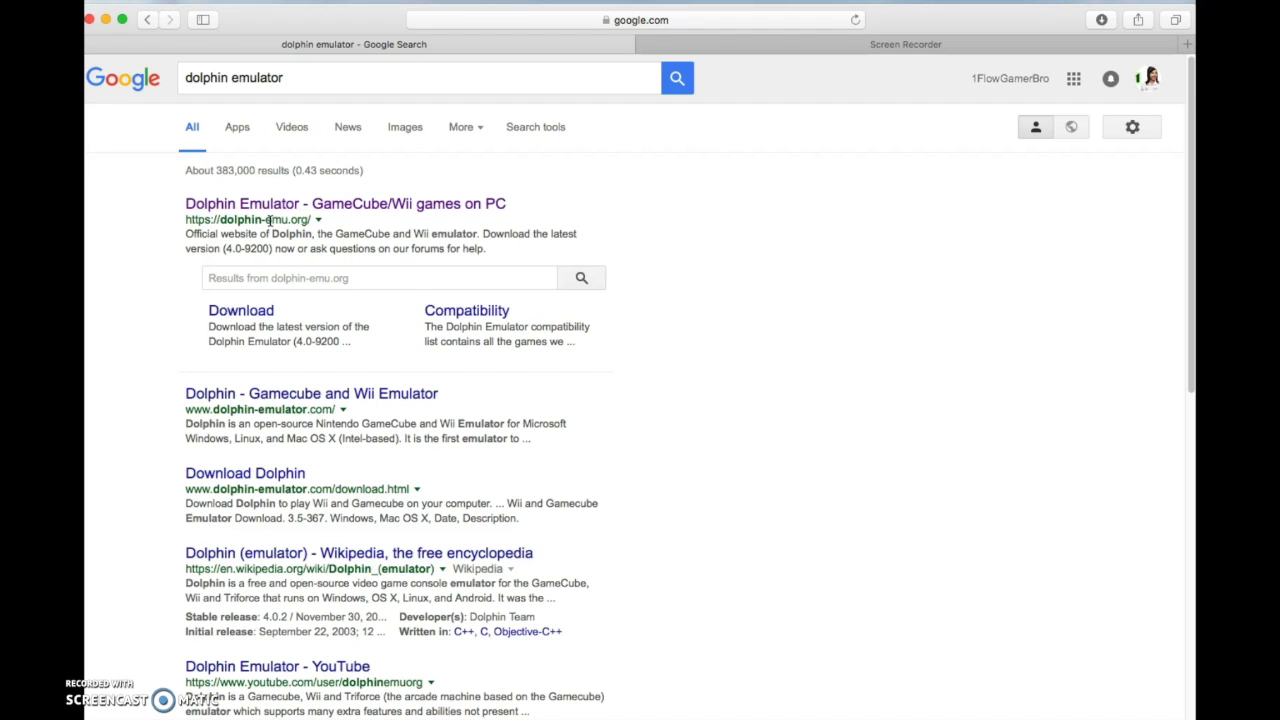
click(316, 203)
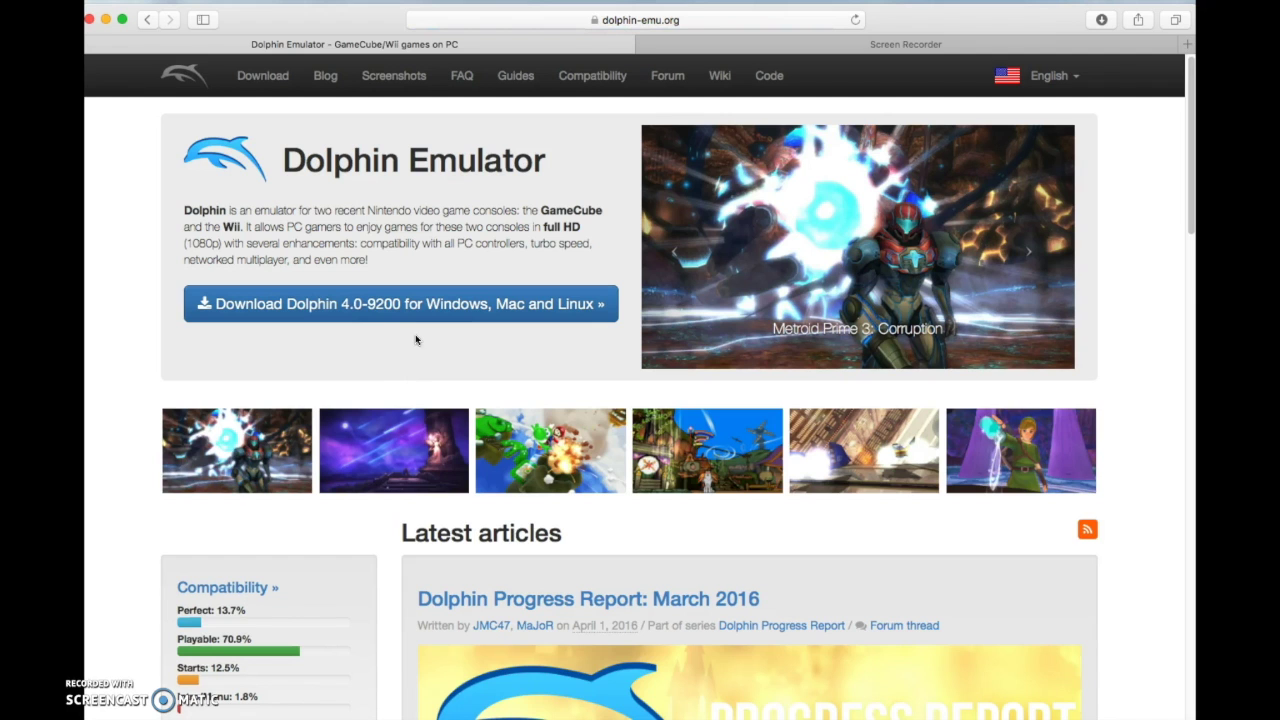
Browse the development versions on the Download page and download the 4.0-9200 Mac OS X build.
click(430, 303)
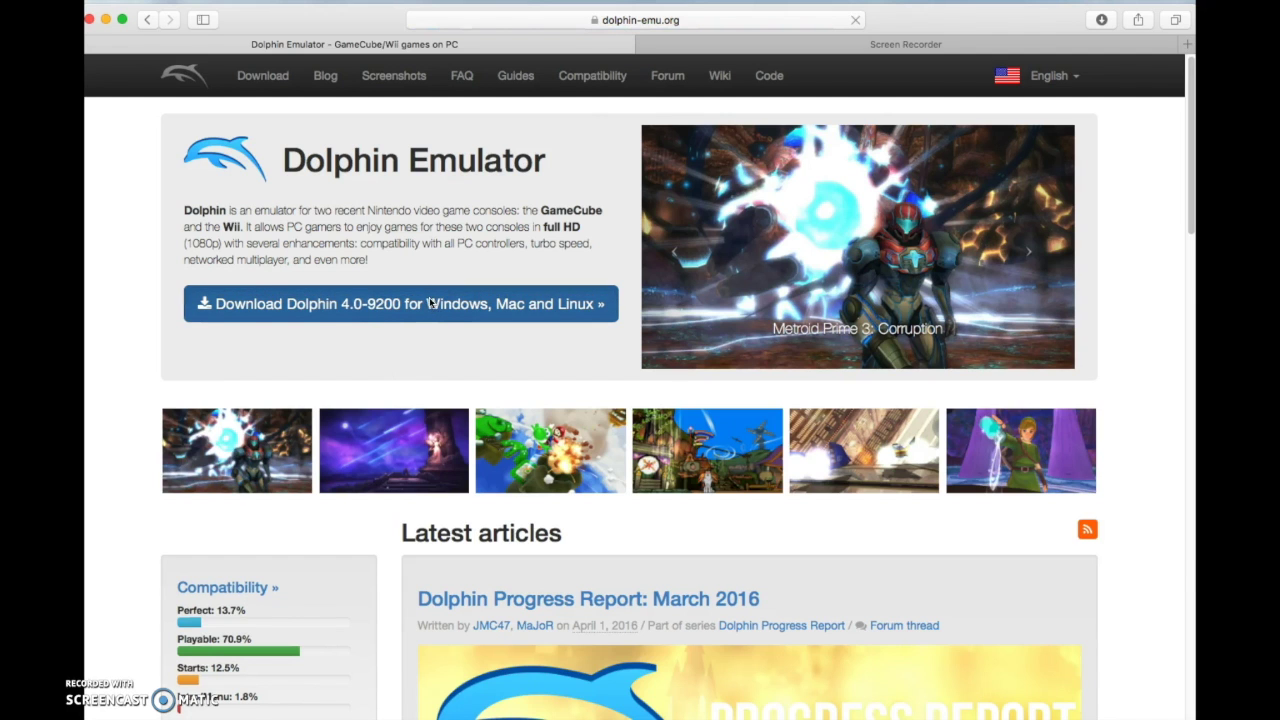
scroll(520, 457, down, 1)
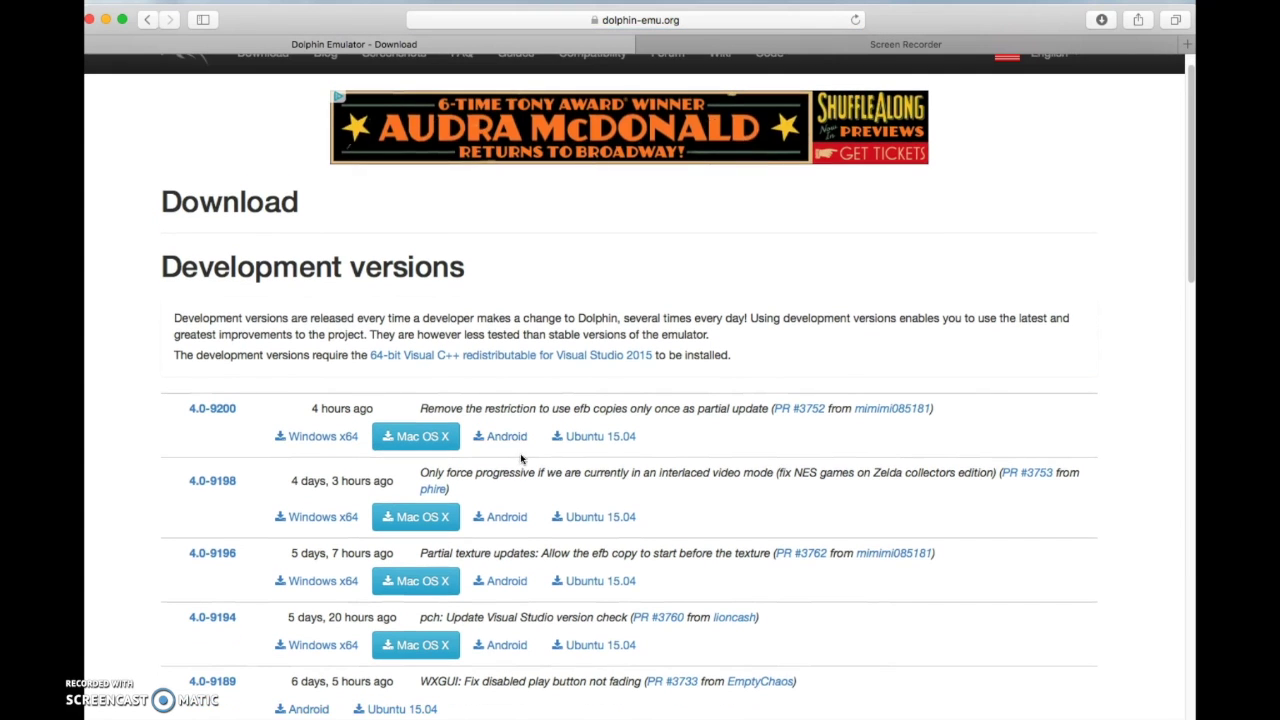
scroll(500, 470, down, 1)
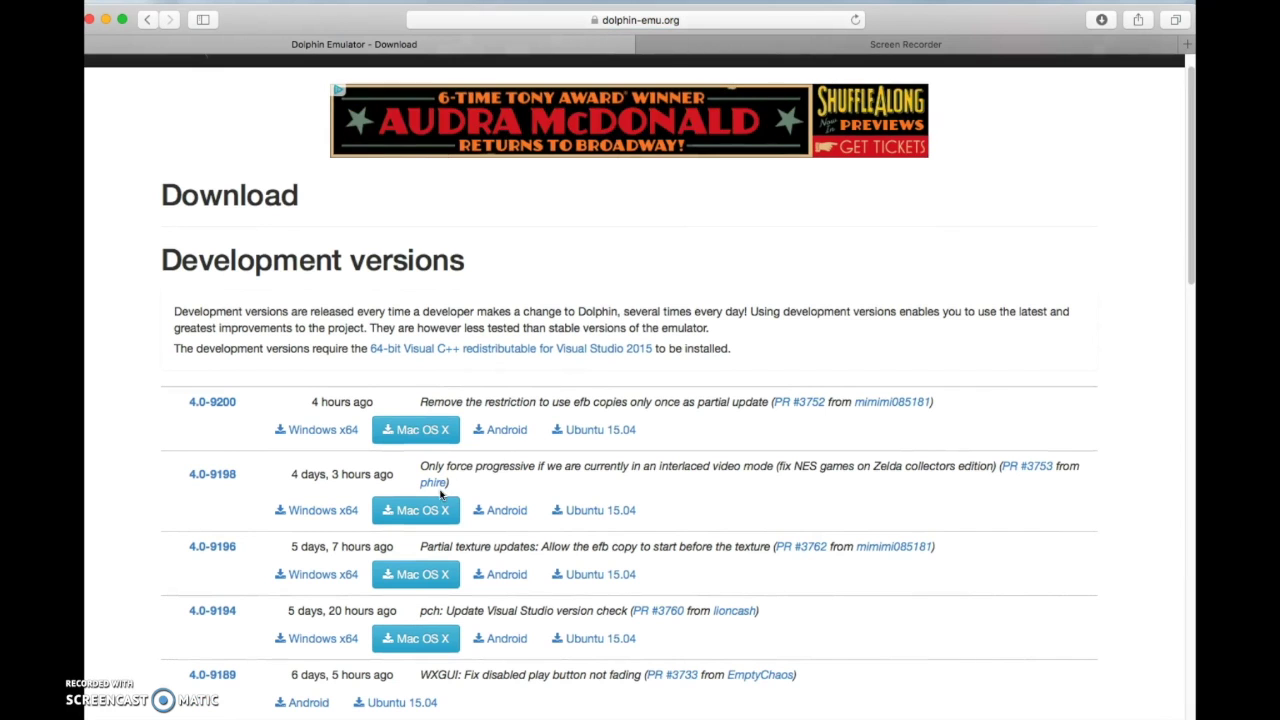
scroll(490, 575, down, 2)
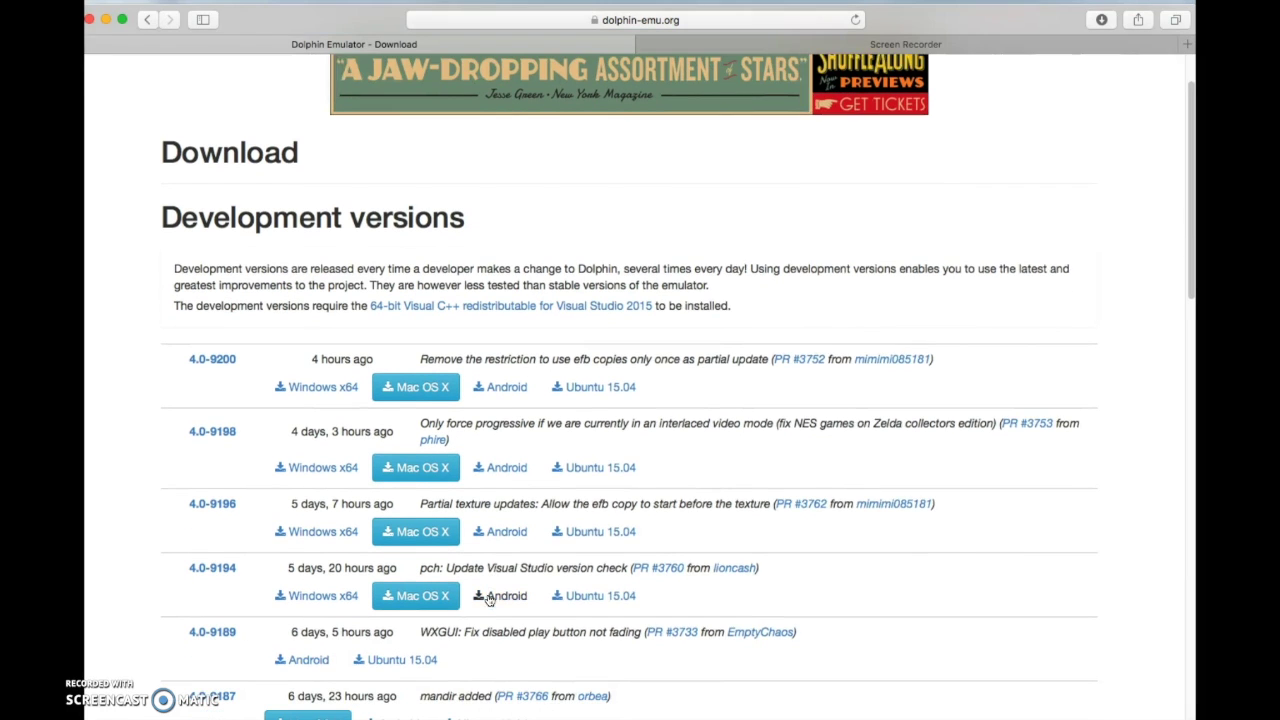
scroll(488, 600, down, 1)
scroll(530, 635, down, 1)
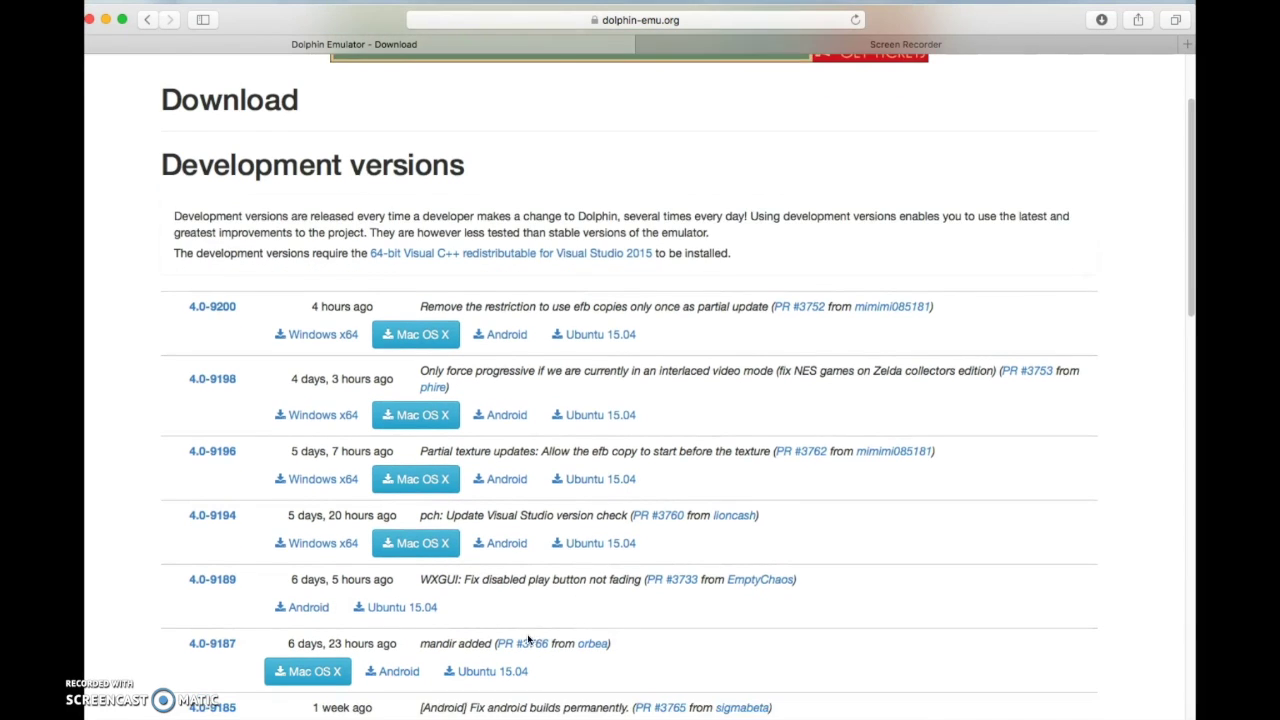
scroll(528, 640, down, 2)
scroll(470, 610, down, 10)
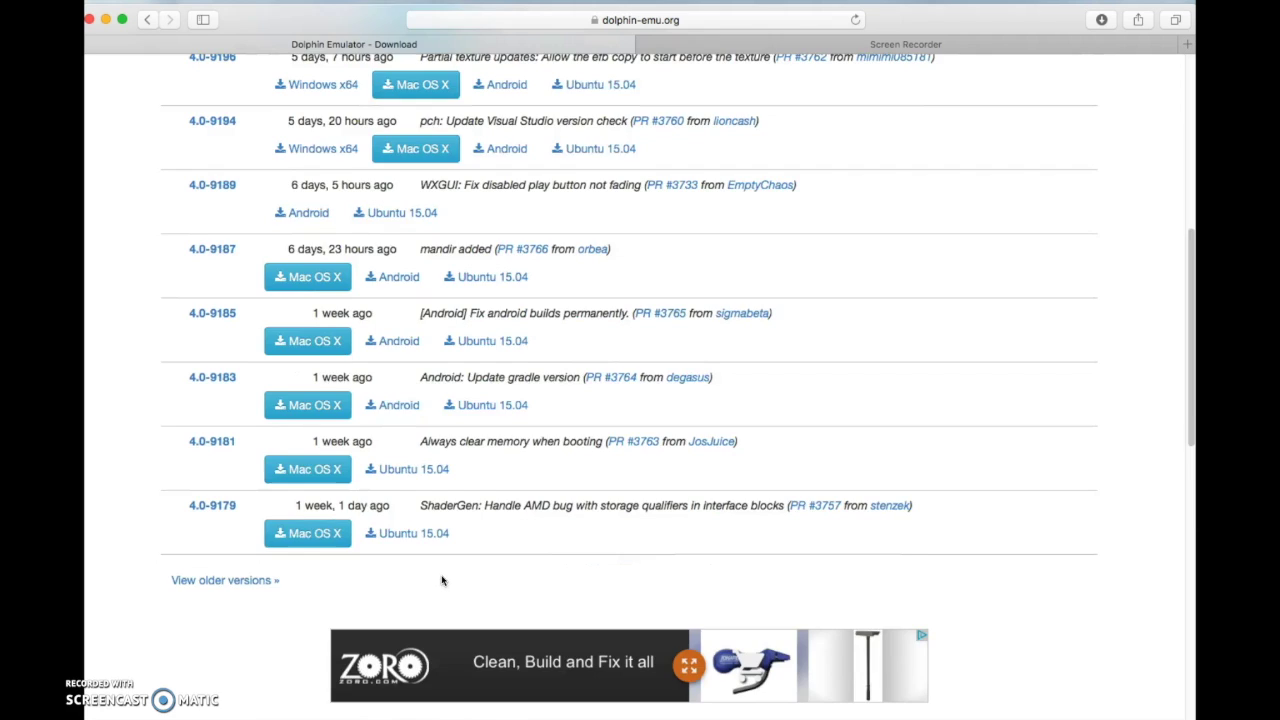
scroll(442, 580, down, 5)
scroll(420, 600, up, 15)
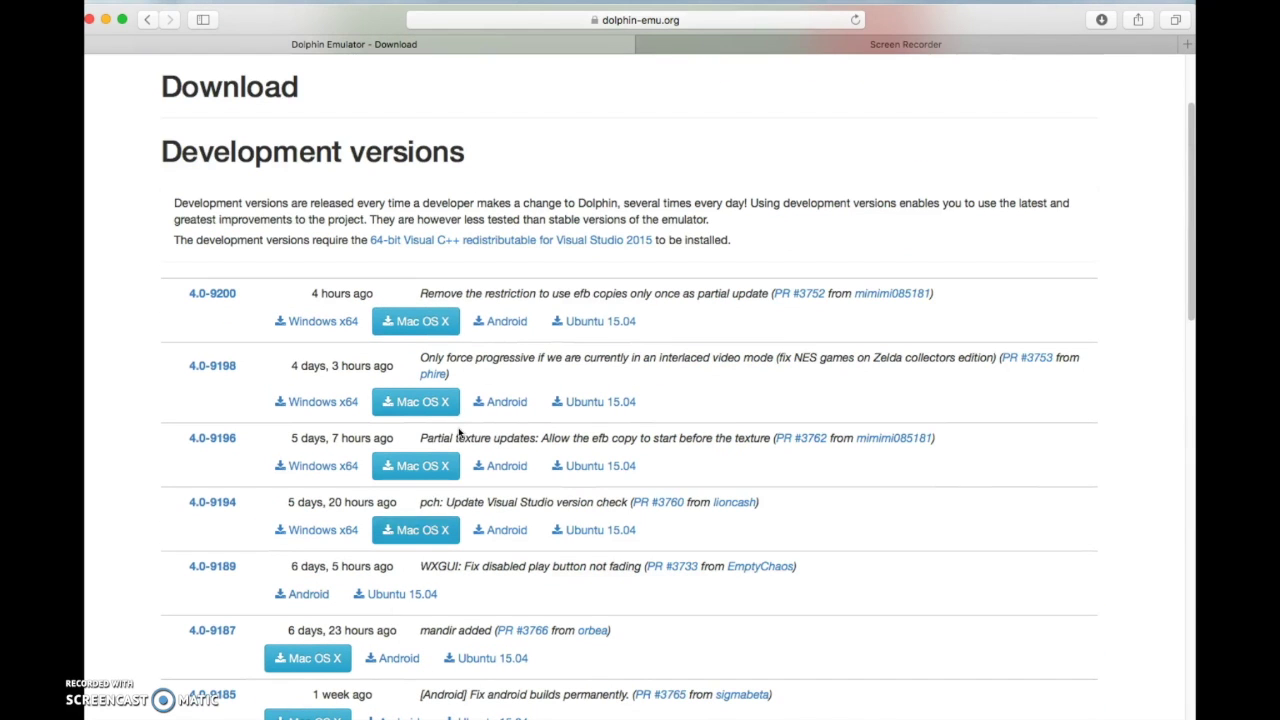
click(429, 323)
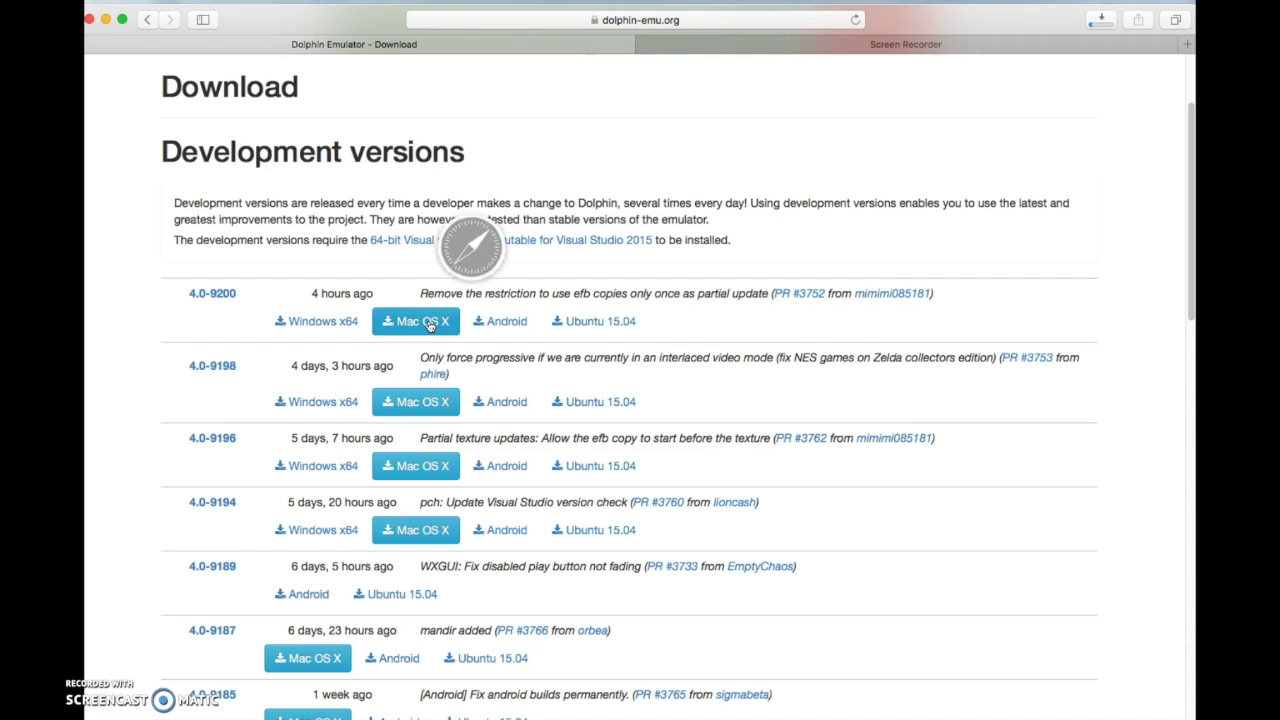
Open the downloaded dolphin-master-4.0-9200.dmg, copy the Dolphin app out, and close the disk window.
click(1100, 24)
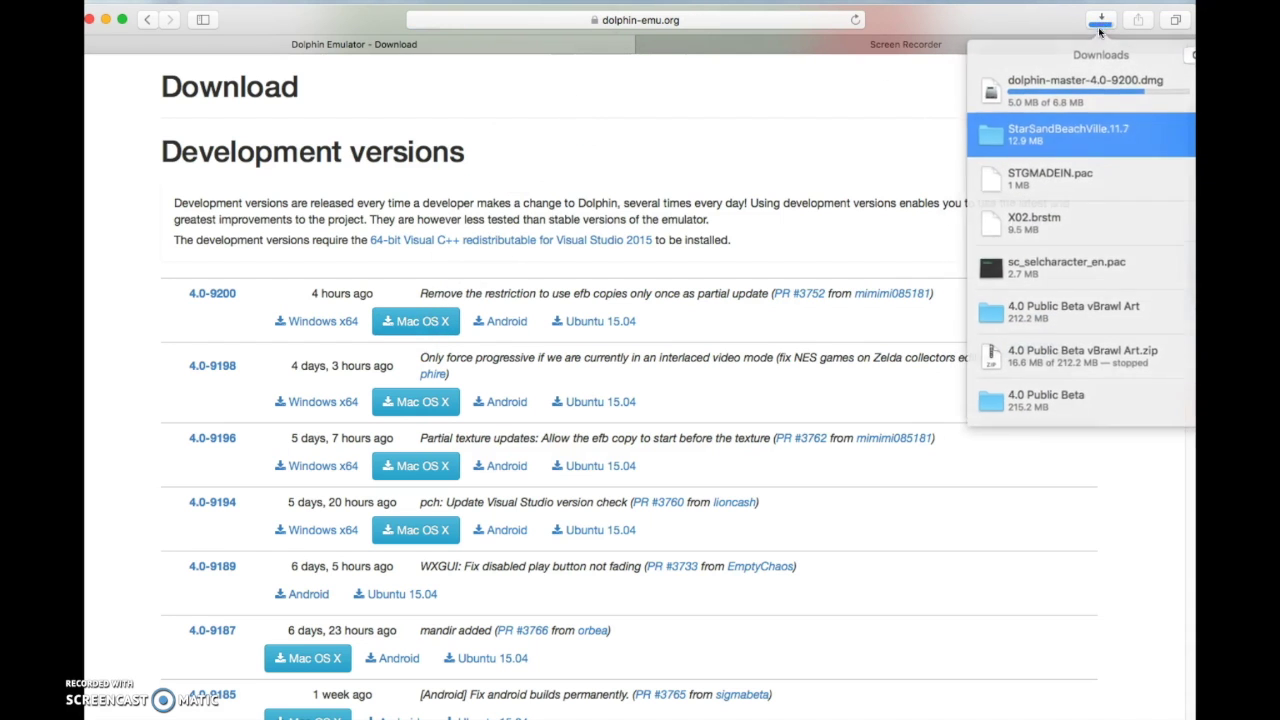
double_click(1081, 90)
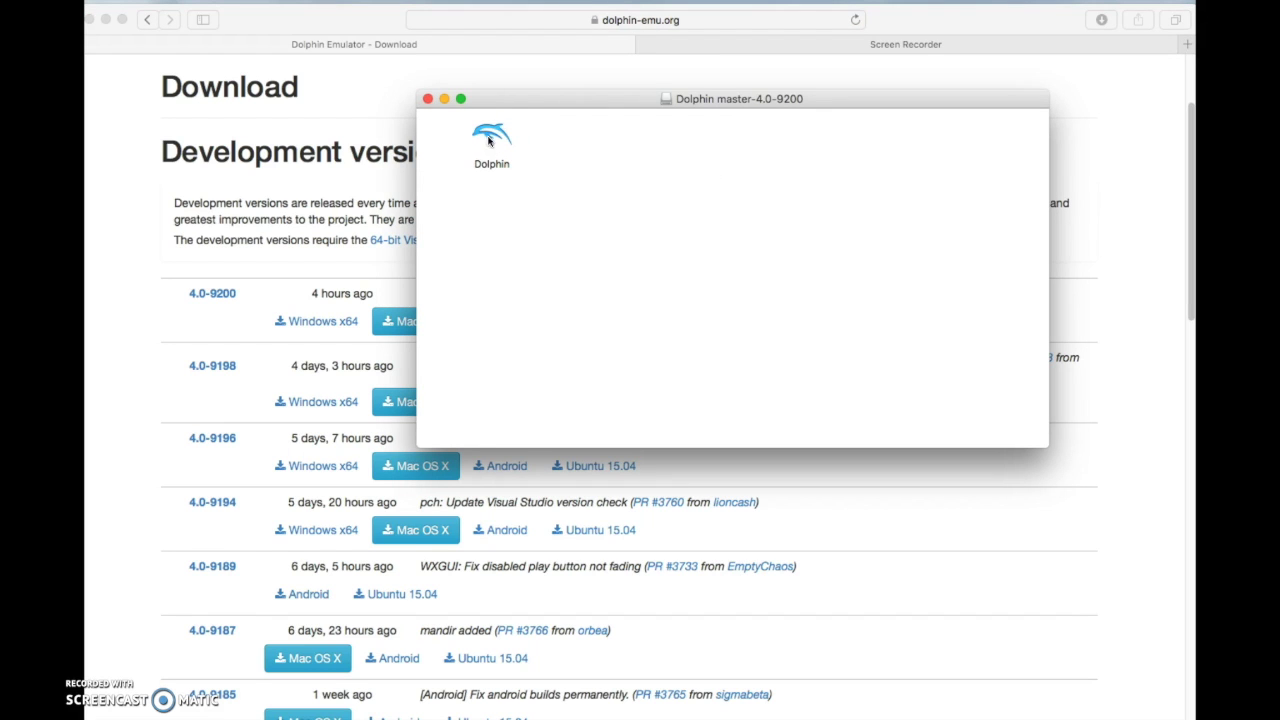
drag(490, 145, 563, 155)
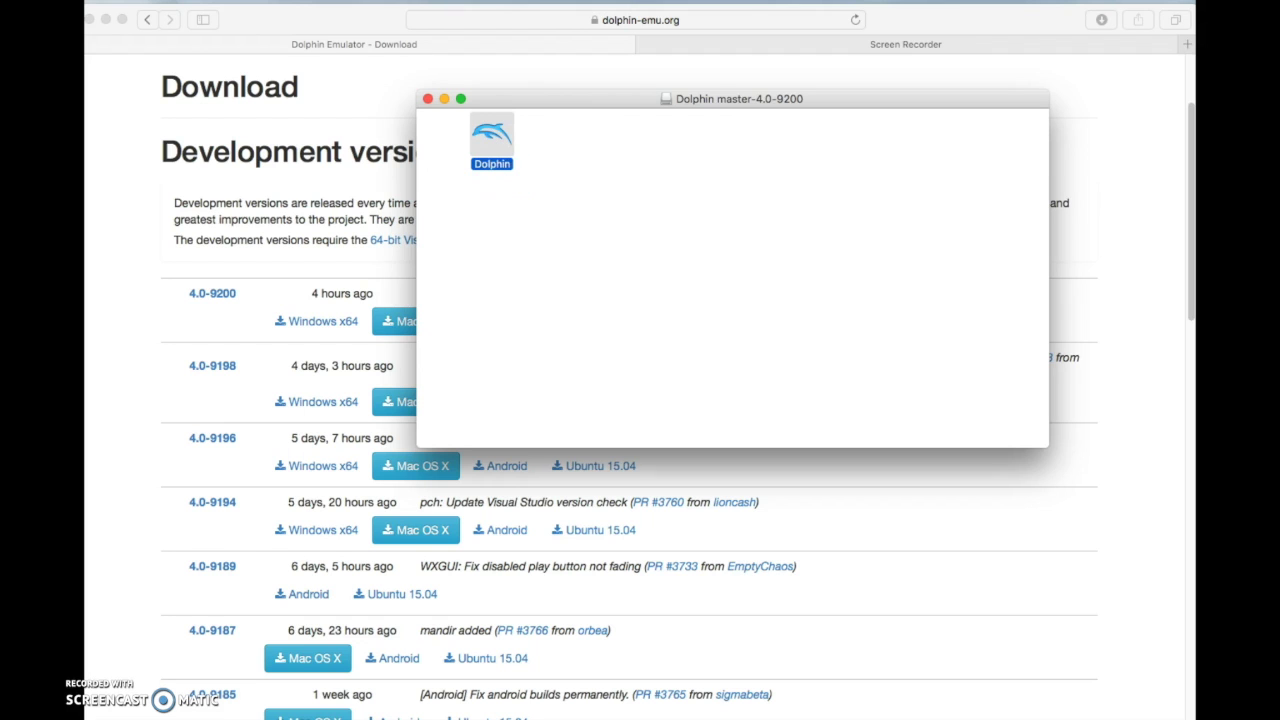
click(427, 99)
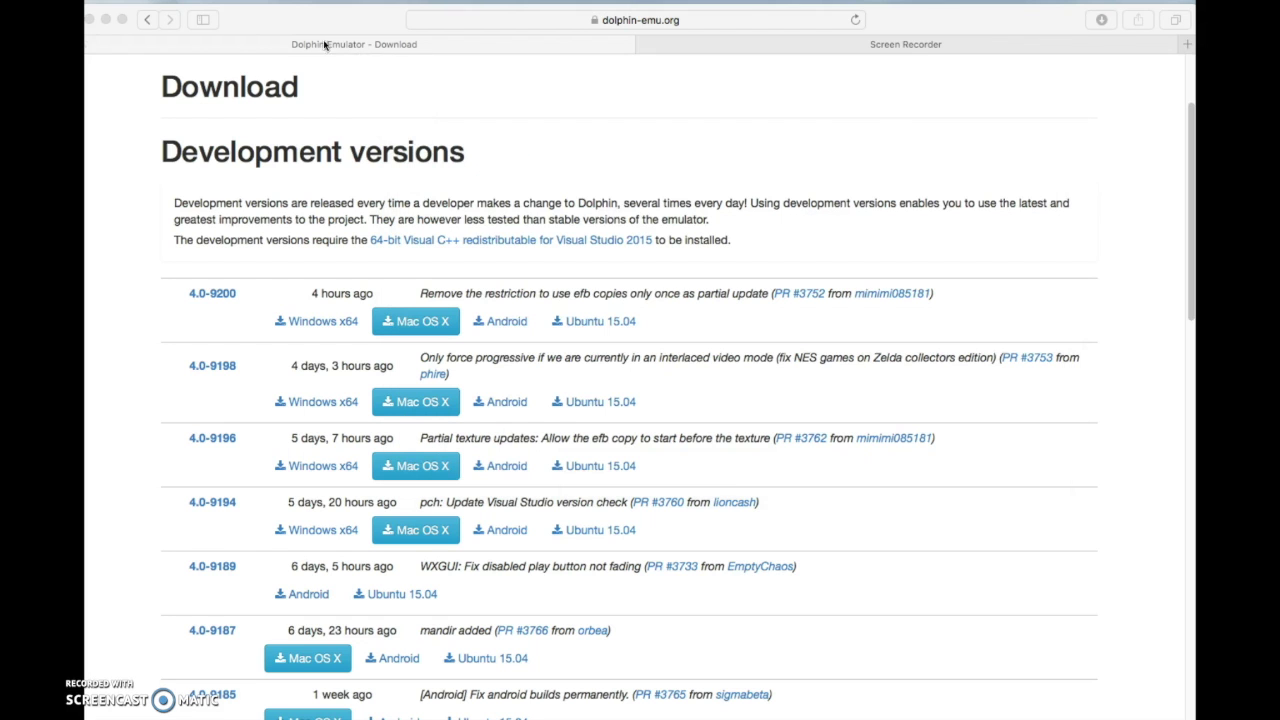
Move the Safari window aside and select the Dolphin app icon on the desktop.
drag(203, 19, 819, 61)
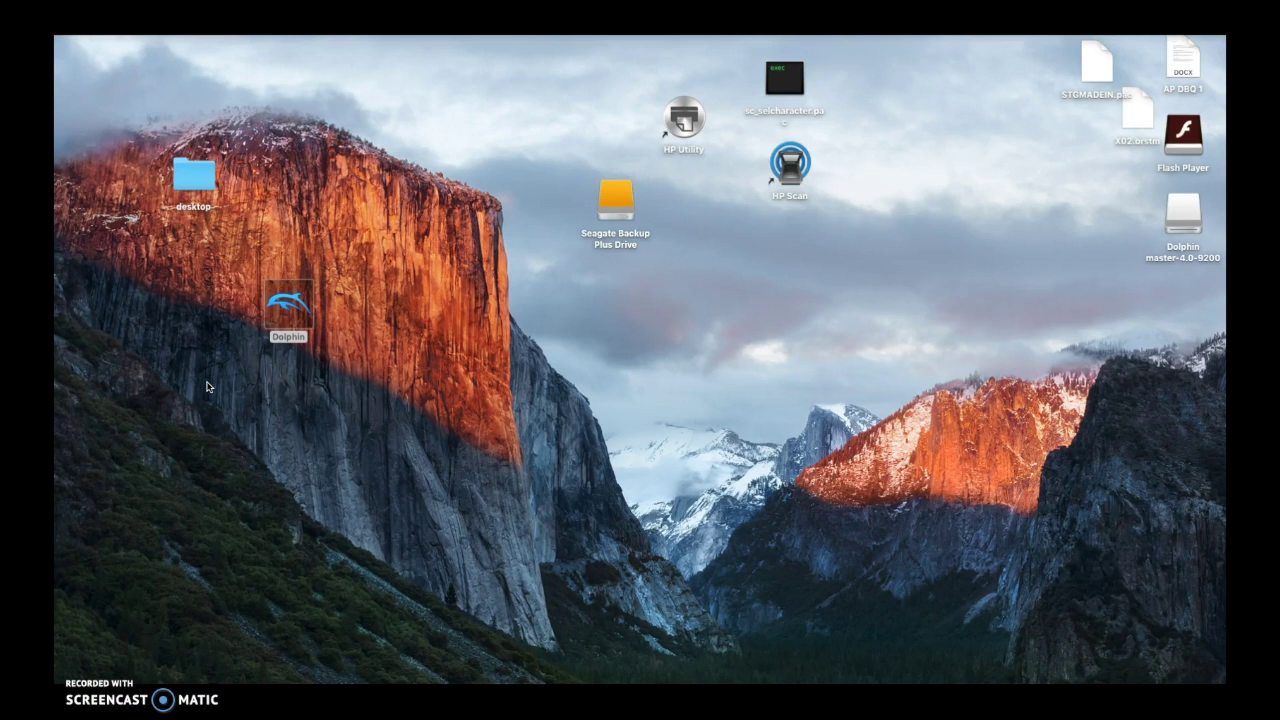
click(308, 305)
Launch Dolphin 4.0-7840 from the desktop, expand its window to full height, and reposition it.
double_click(308, 305)
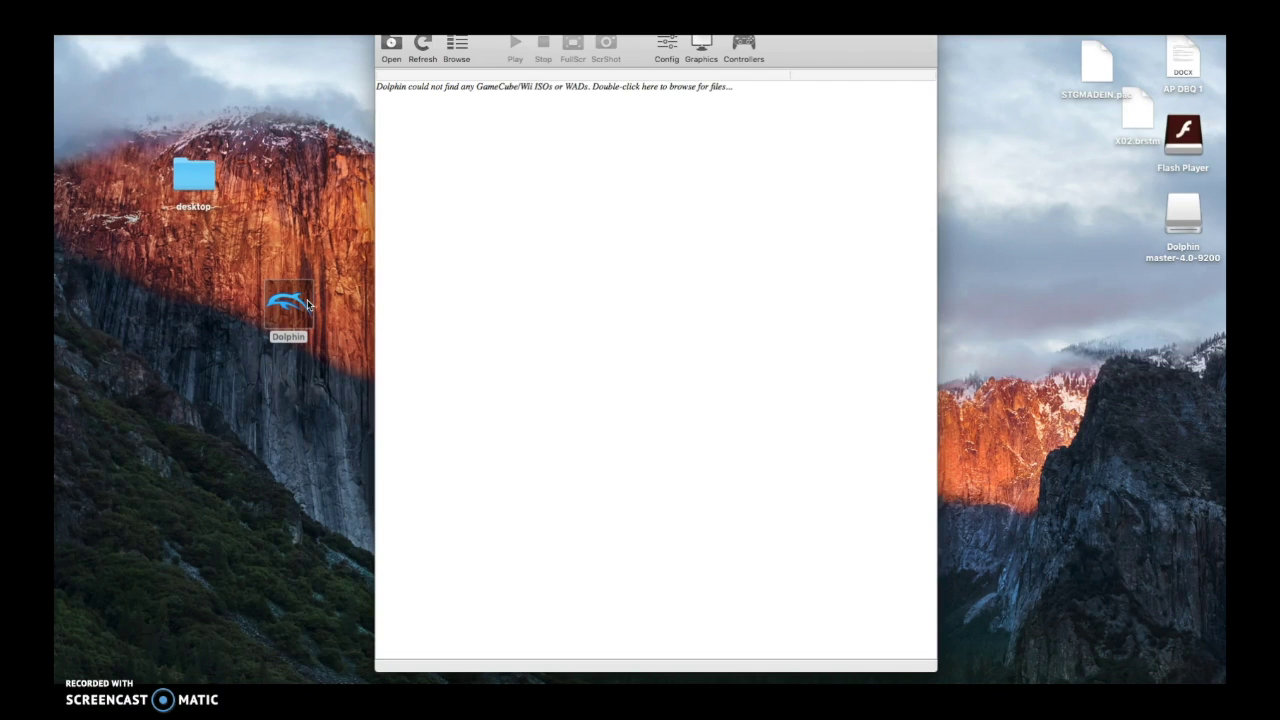
double_click(890, 94)
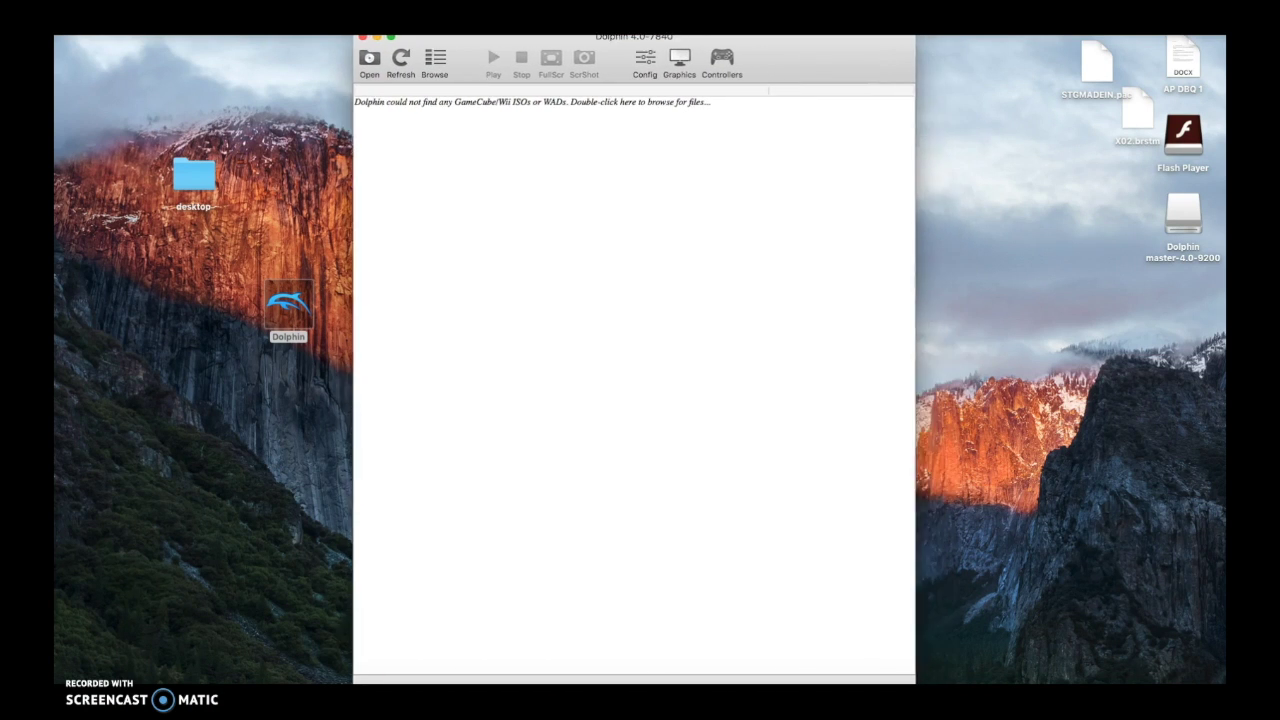
drag(848, 72, 894, 53)
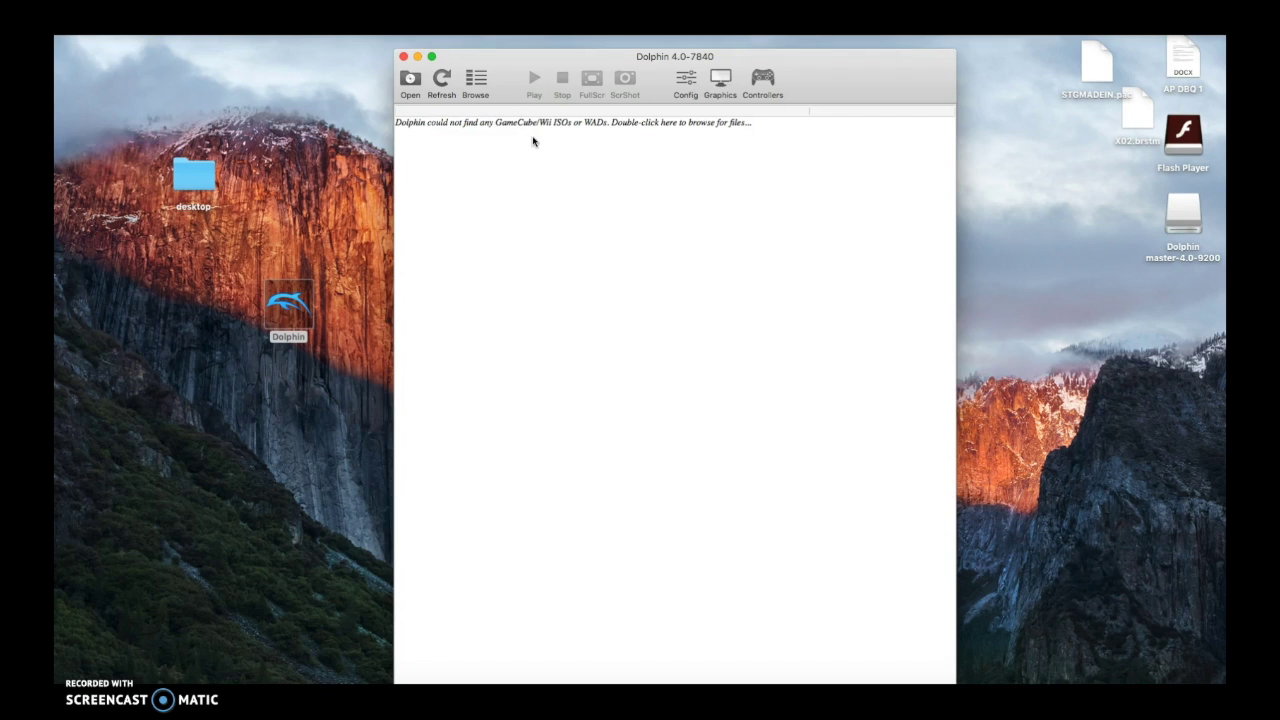
Cancel the game-folder Browse dialog and switch to Safari's Google Drive page for Super Smash Bros Brawl.iso.
double_click(683, 124)
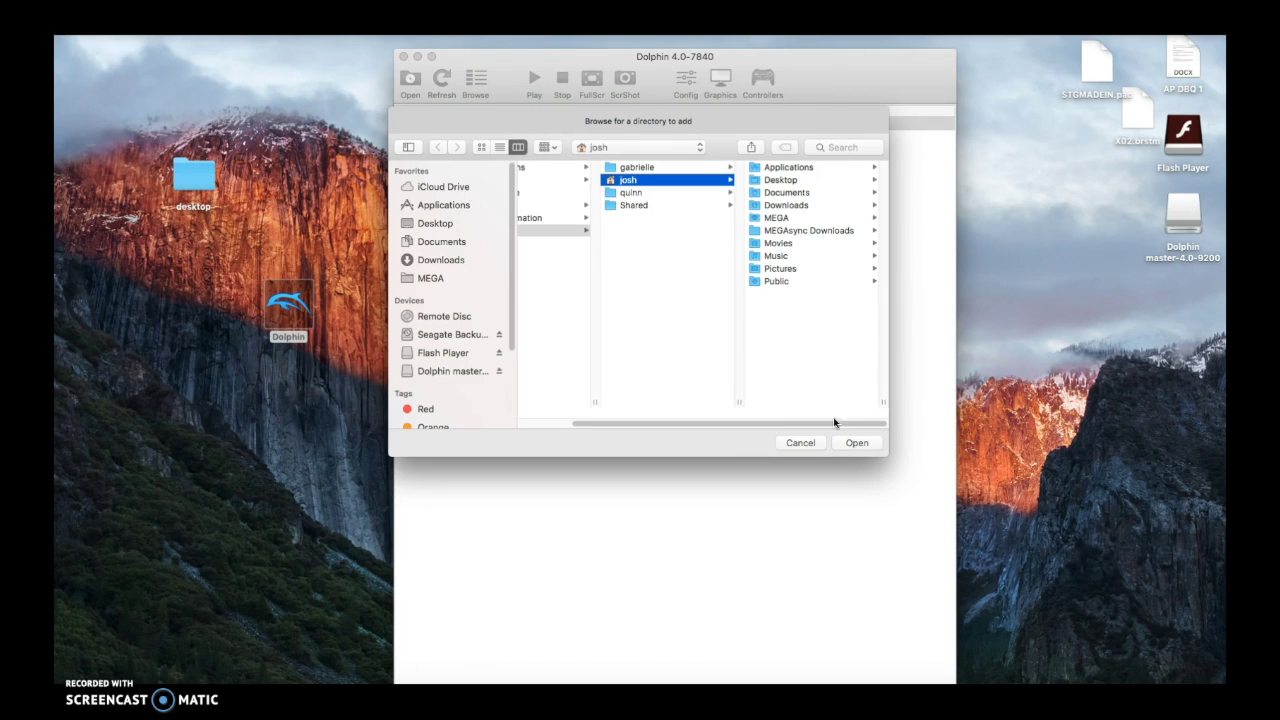
click(814, 445)
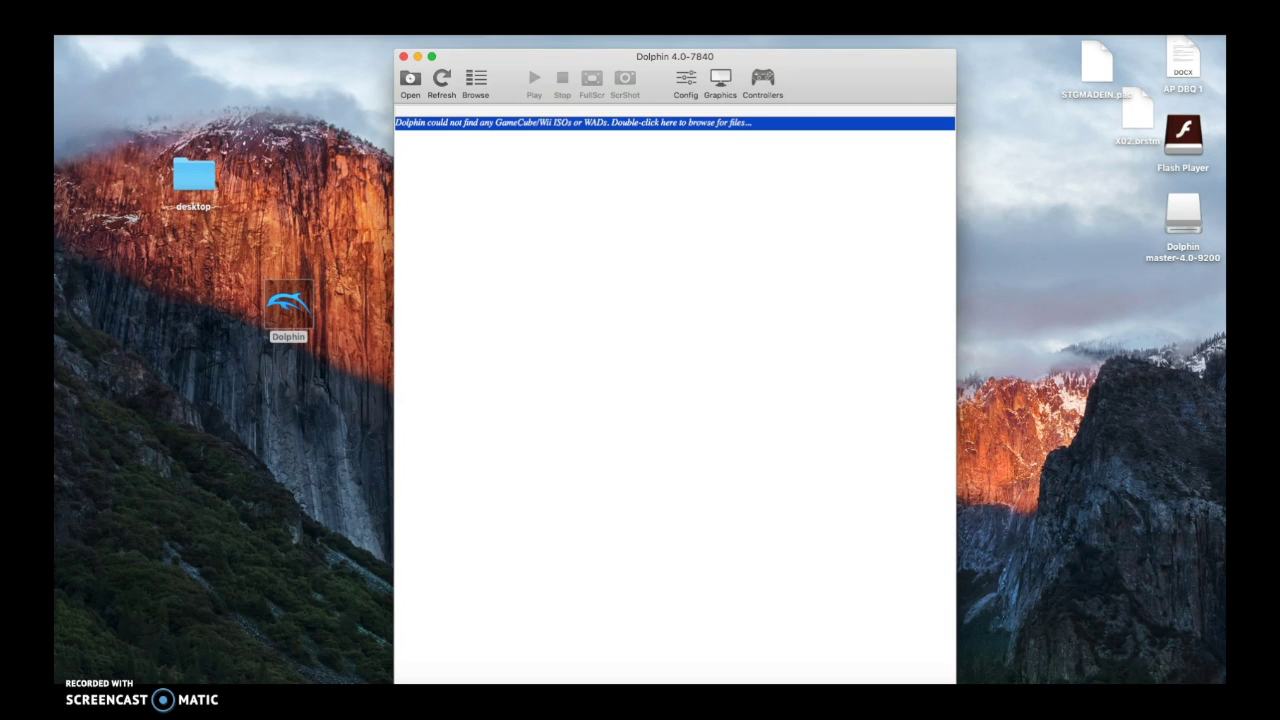
key(super+Tab)
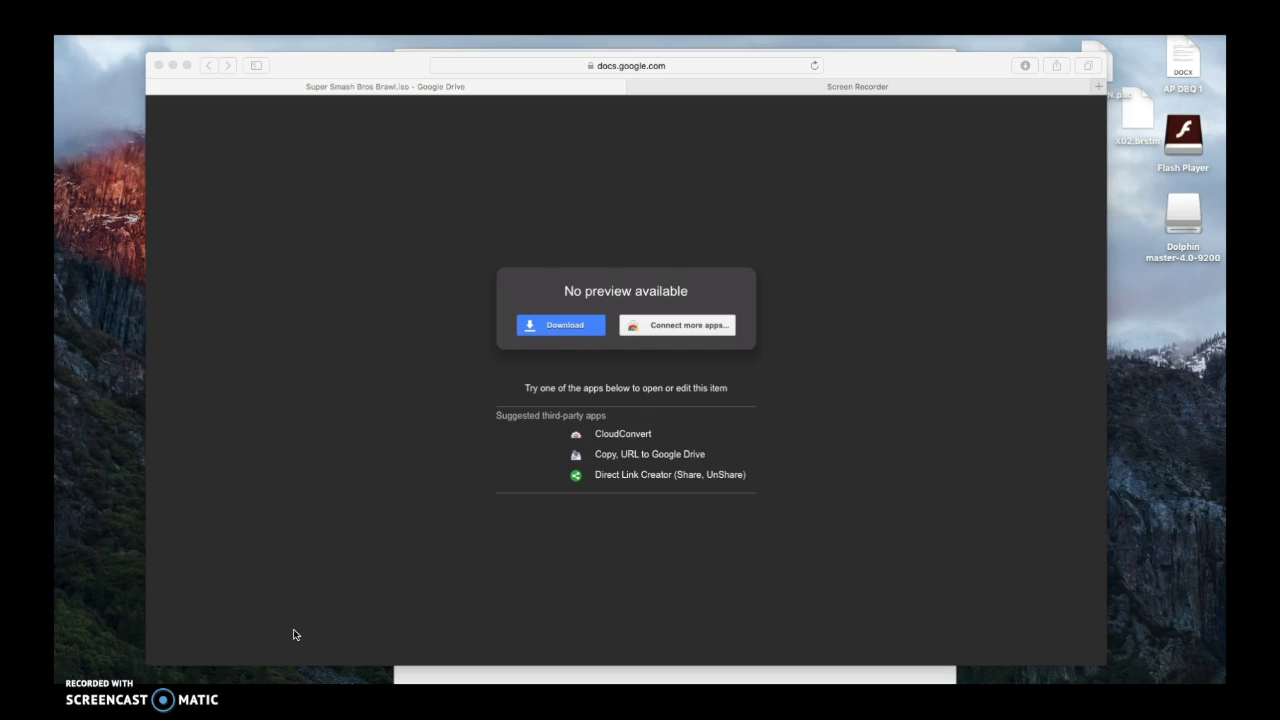
click(715, 65)
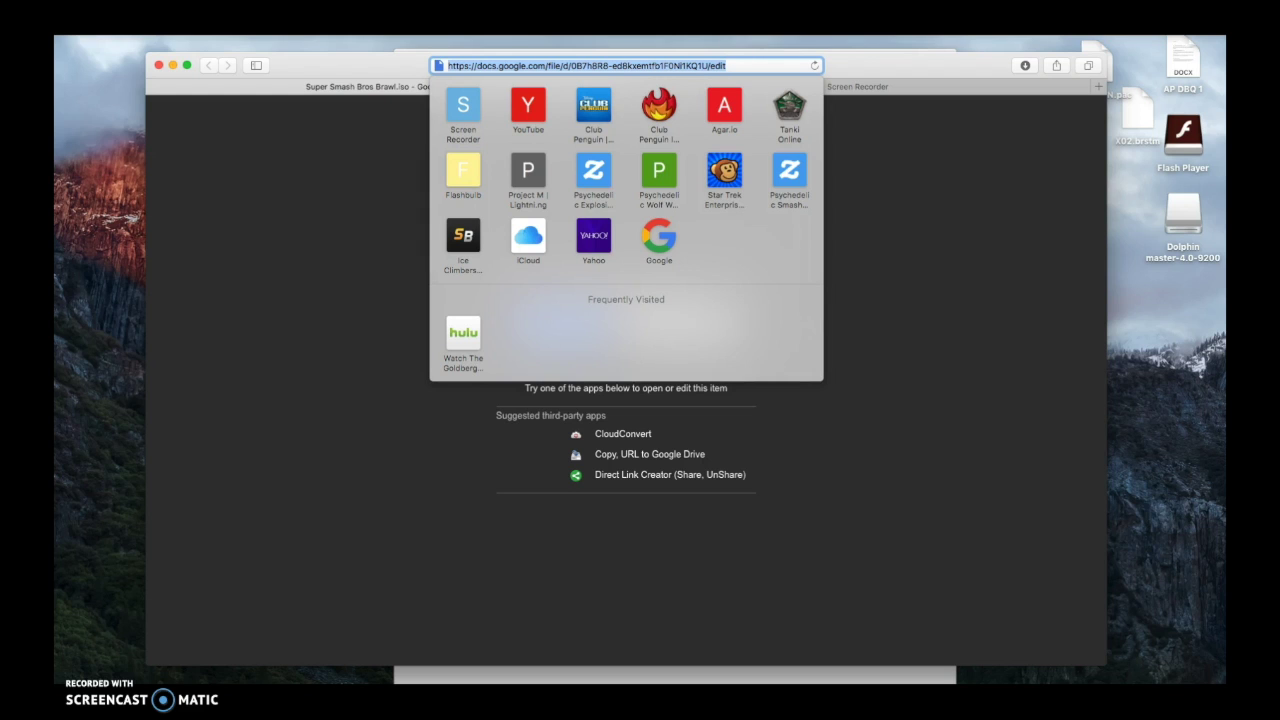
click(891, 261)
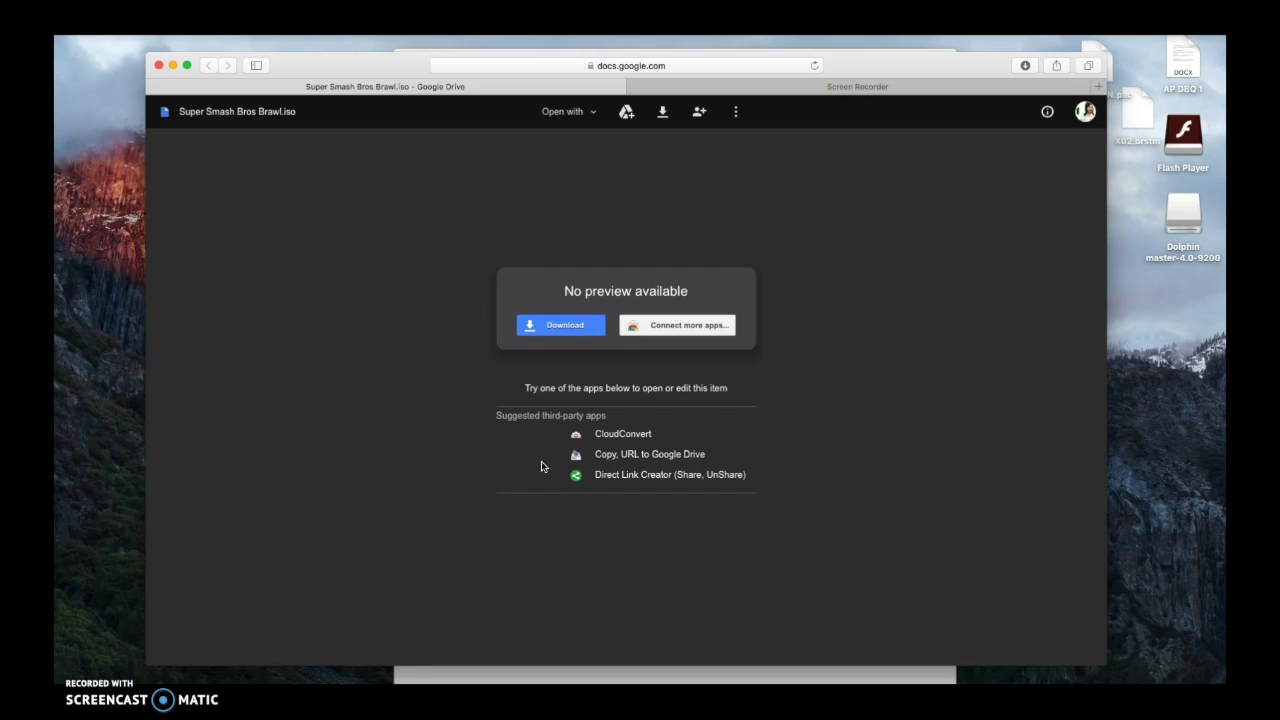
click(565, 331)
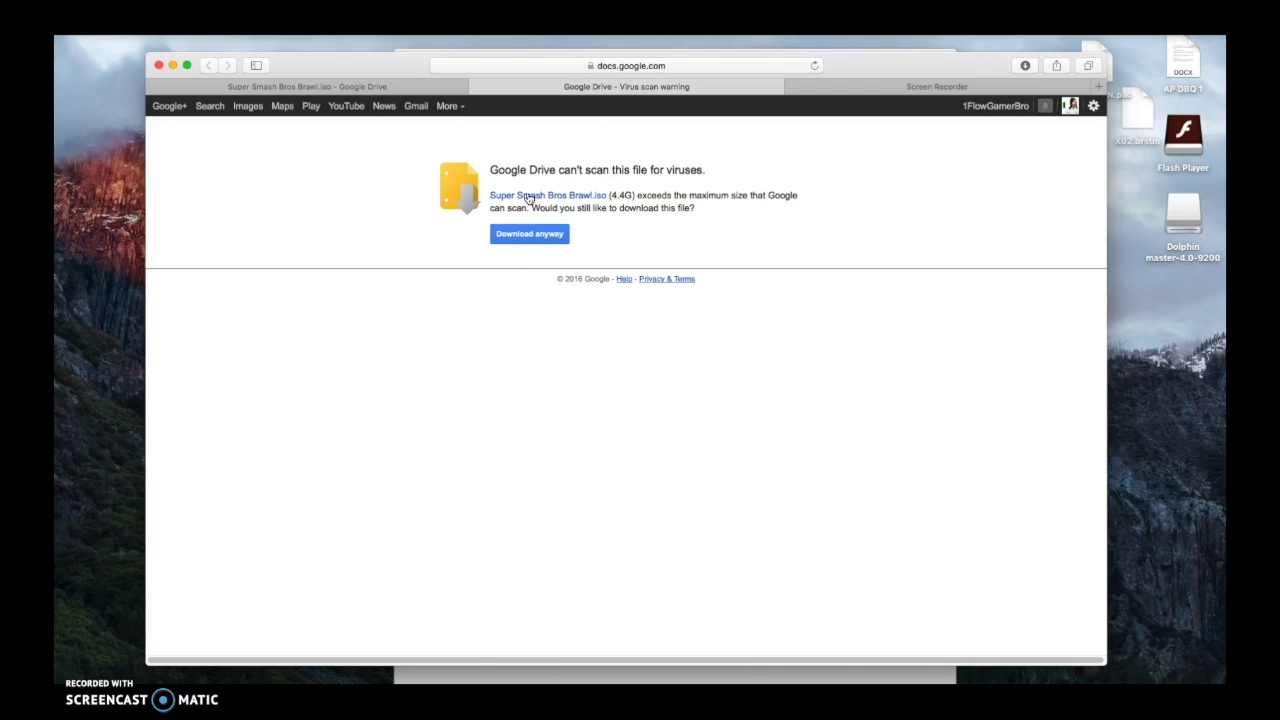
click(478, 89)
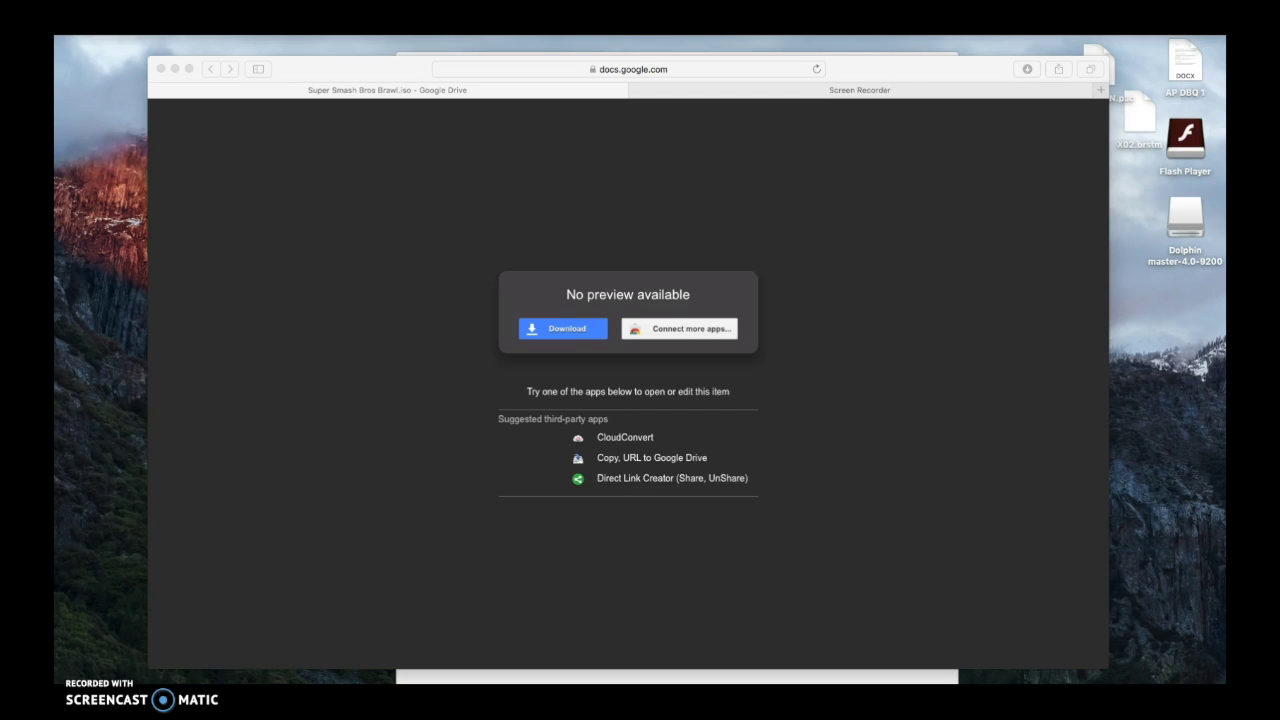
Bring Dolphin forward, cancel the game-folder browser, and open the Controllers configuration.
click(503, 676)
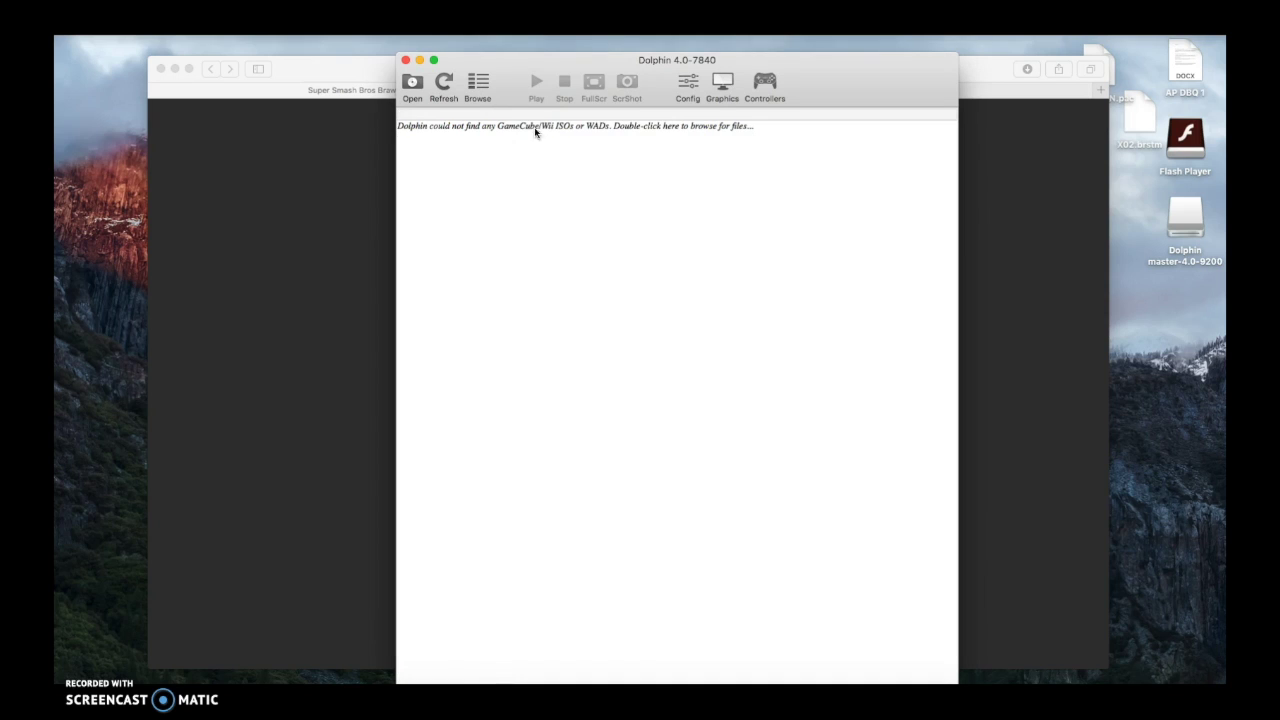
click(479, 86)
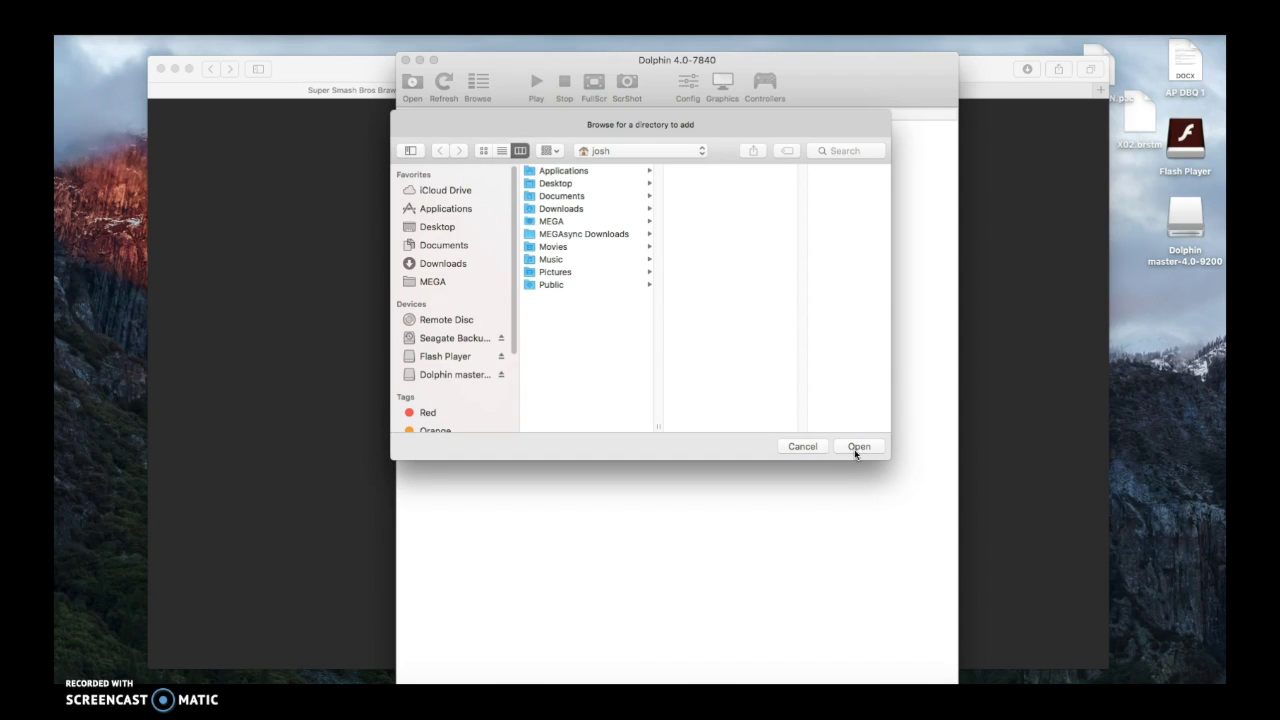
click(818, 451)
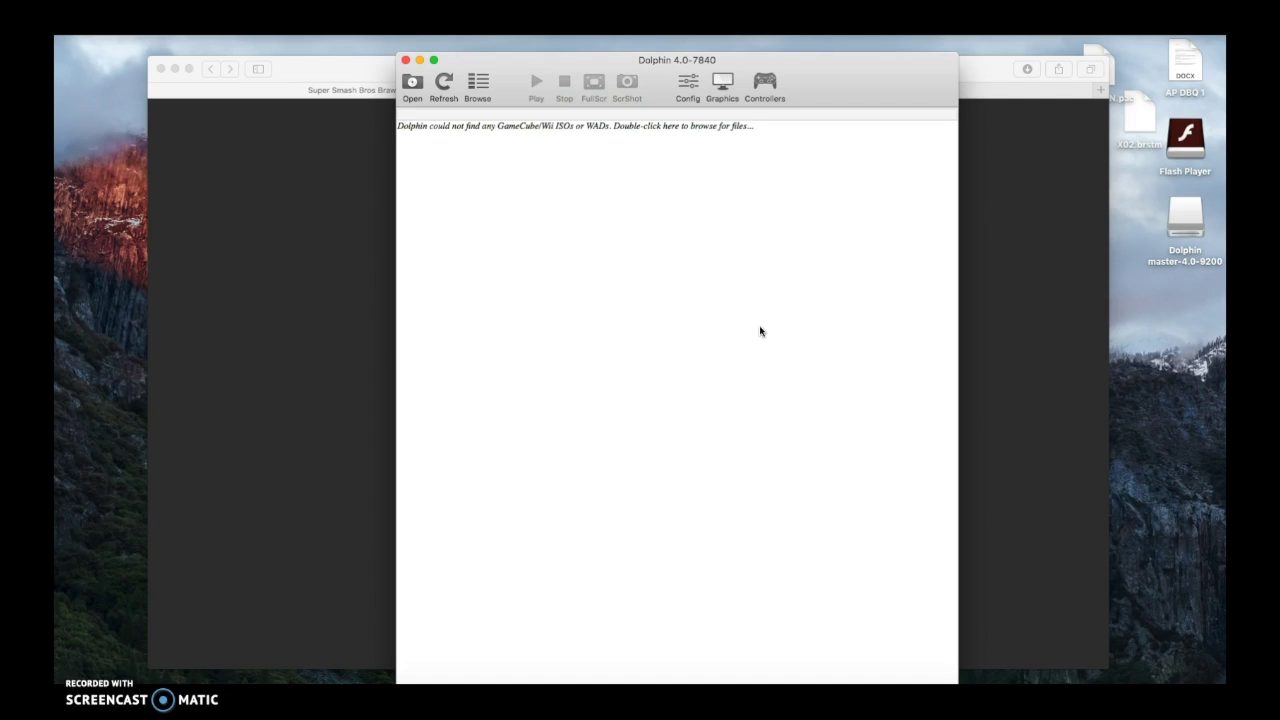
click(760, 88)
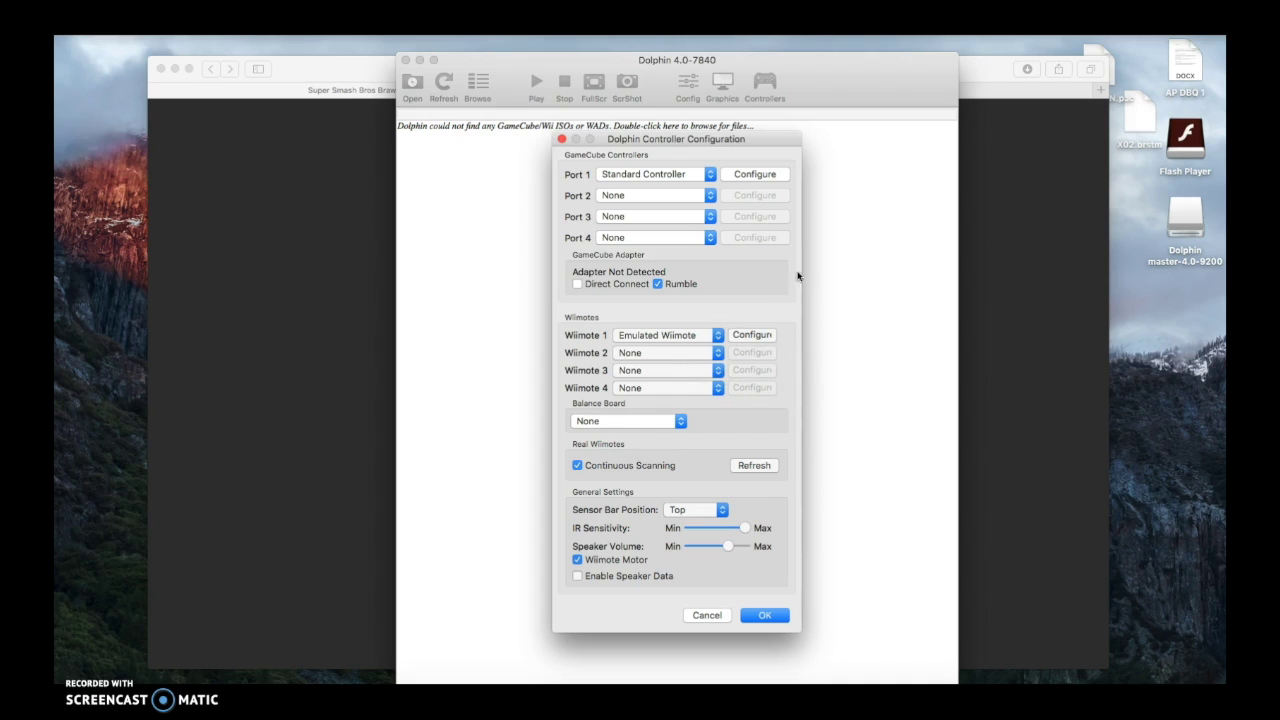
Keep Wiimote 1 as Emulated Wiimote, review its keyboard mapping, and accept both configuration dialogs.
click(703, 340)
click(703, 341)
click(765, 338)
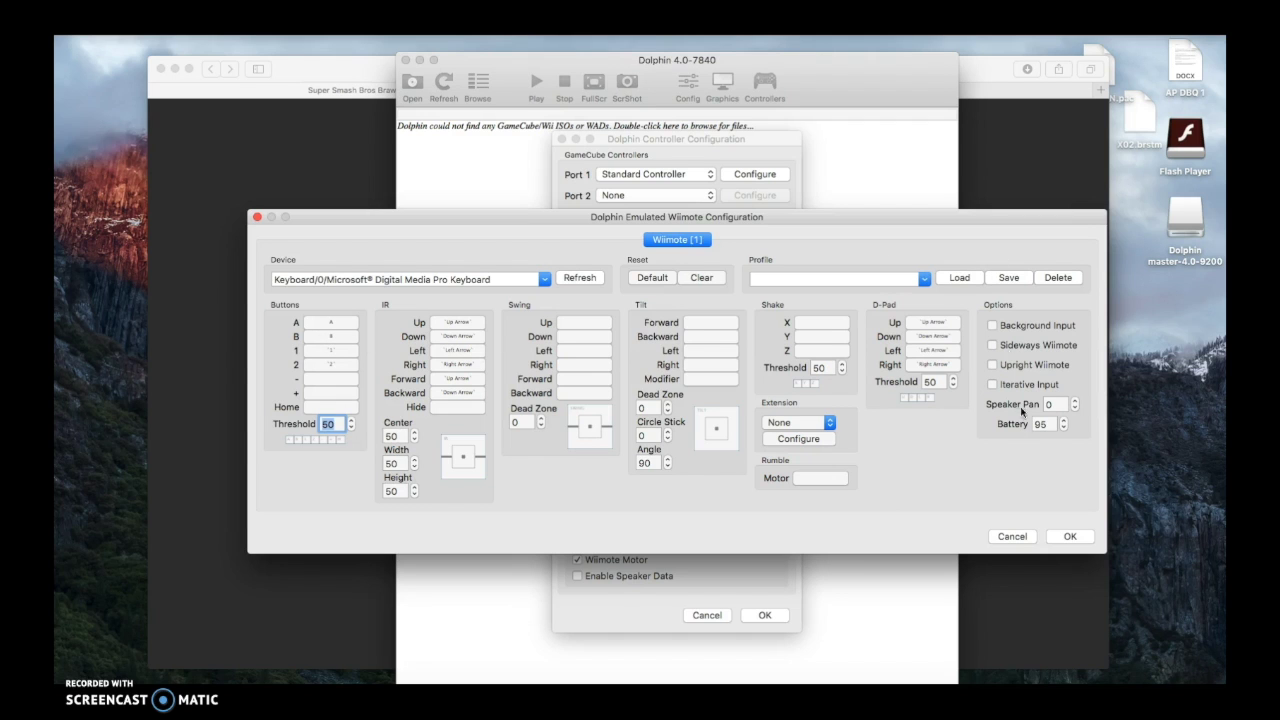
click(1068, 536)
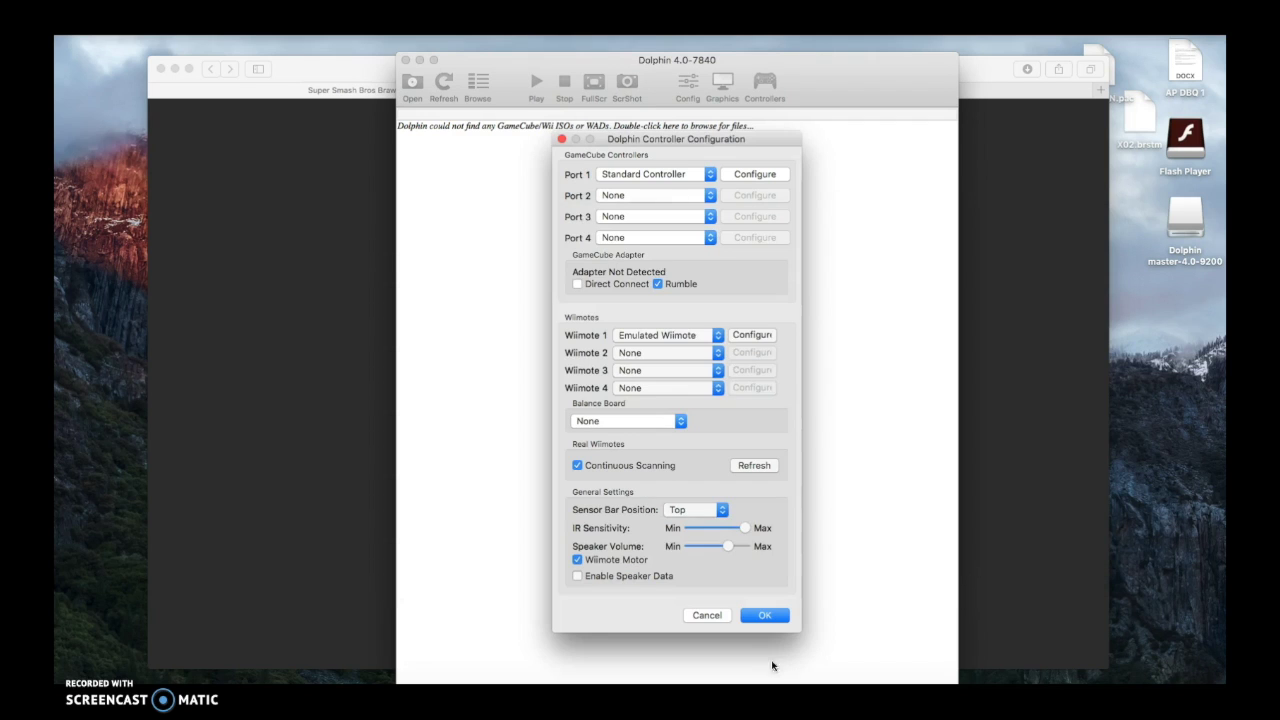
click(766, 616)
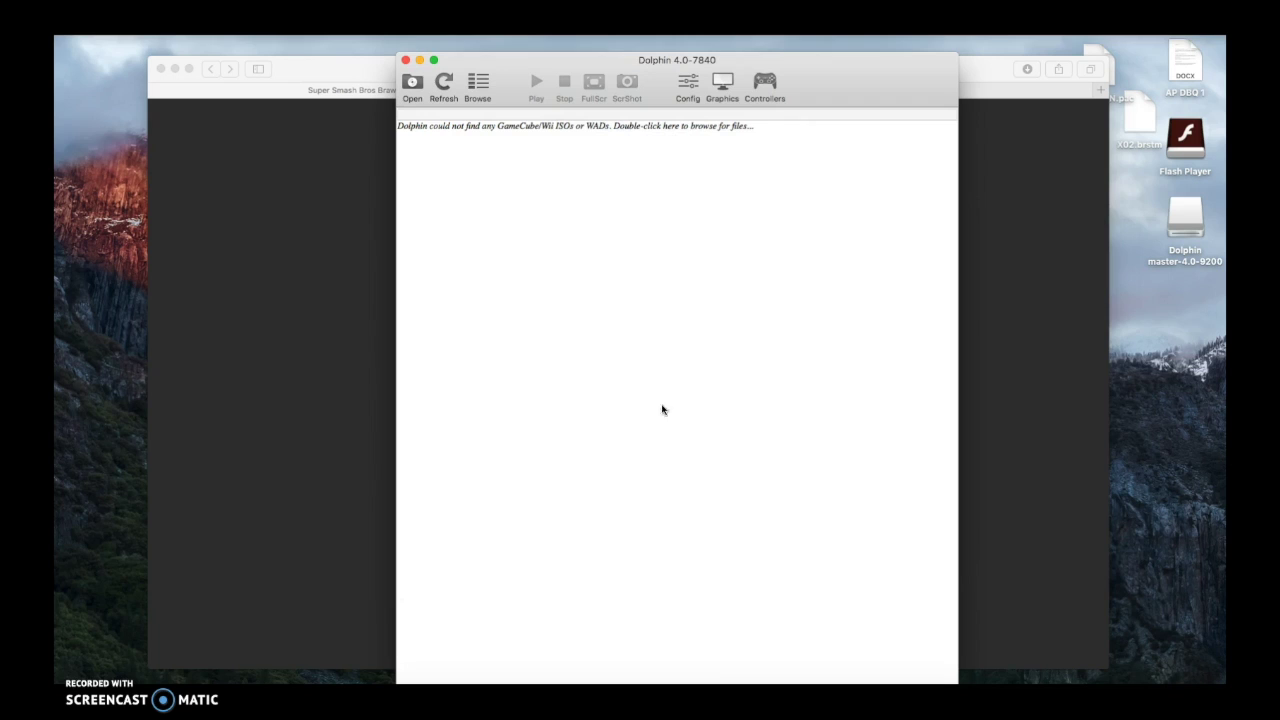